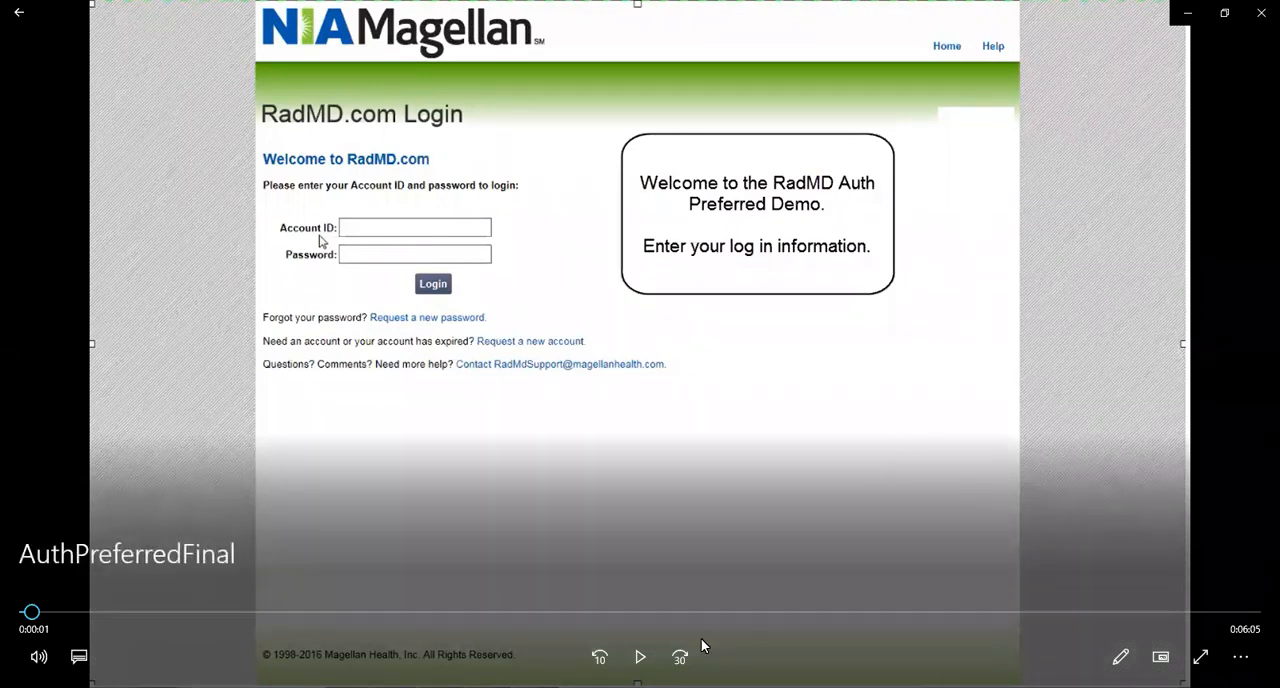
Start a new exam request from the main menu and proceed past the introduction to the patient identification step.
click(640, 657)
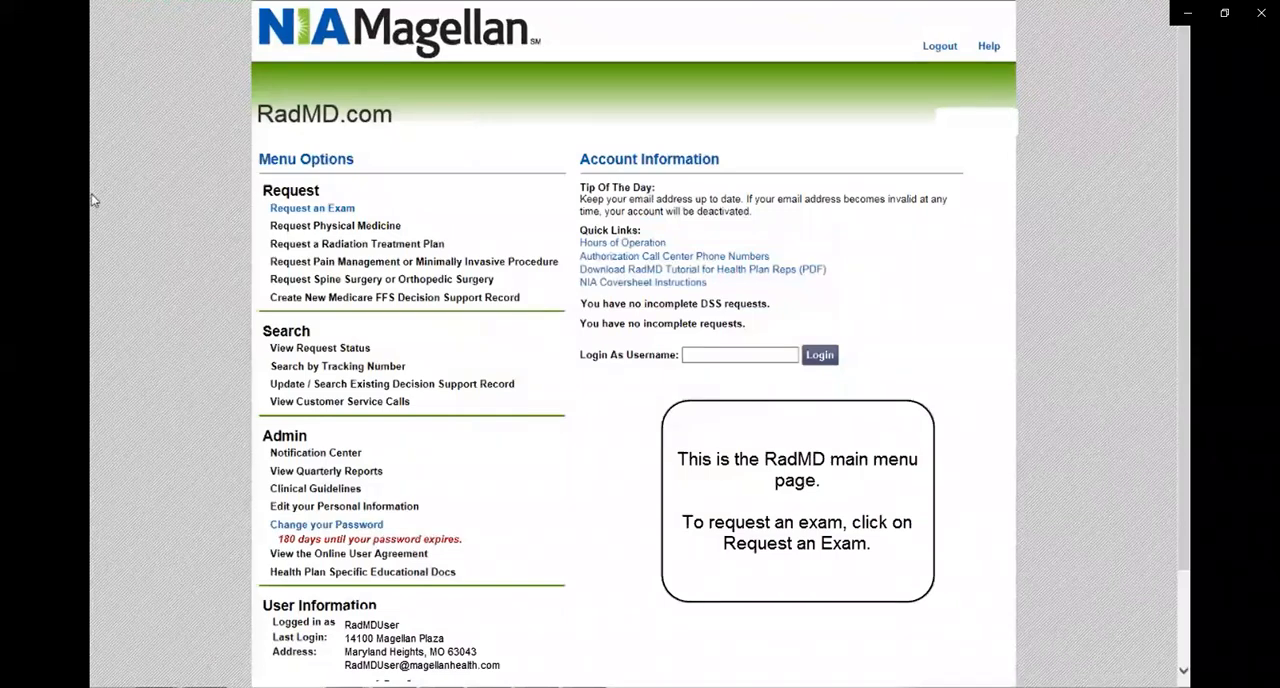
click(321, 214)
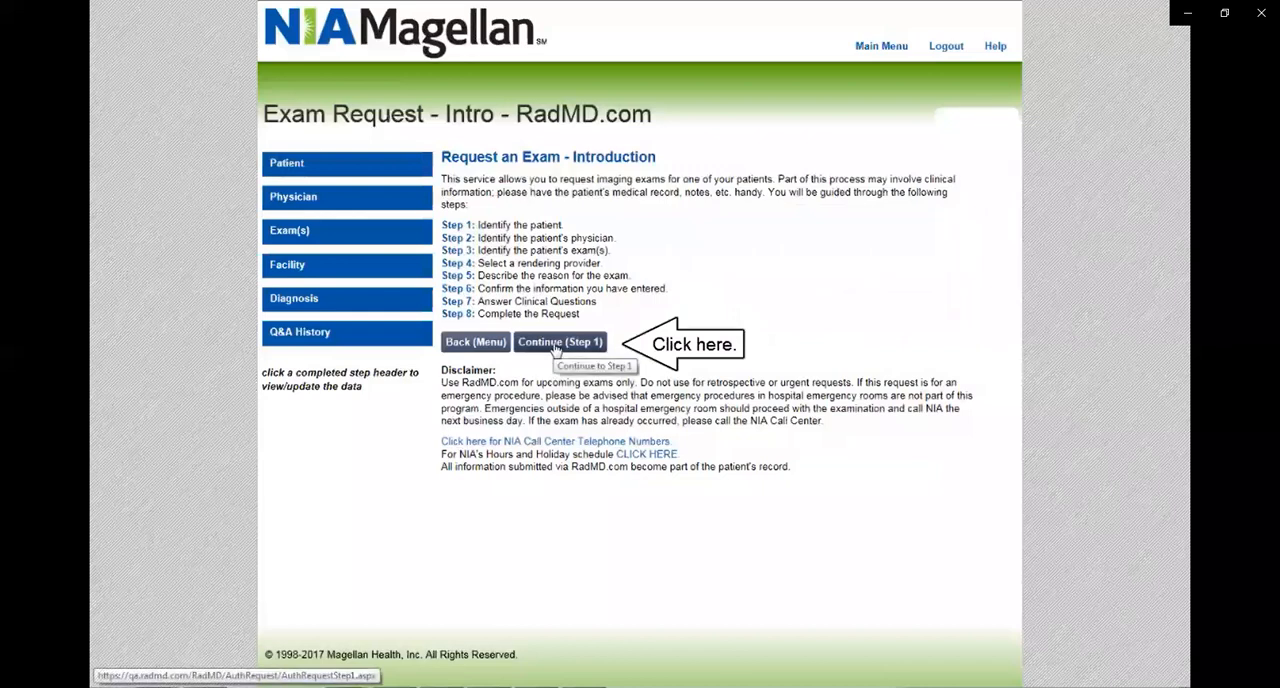
click(556, 344)
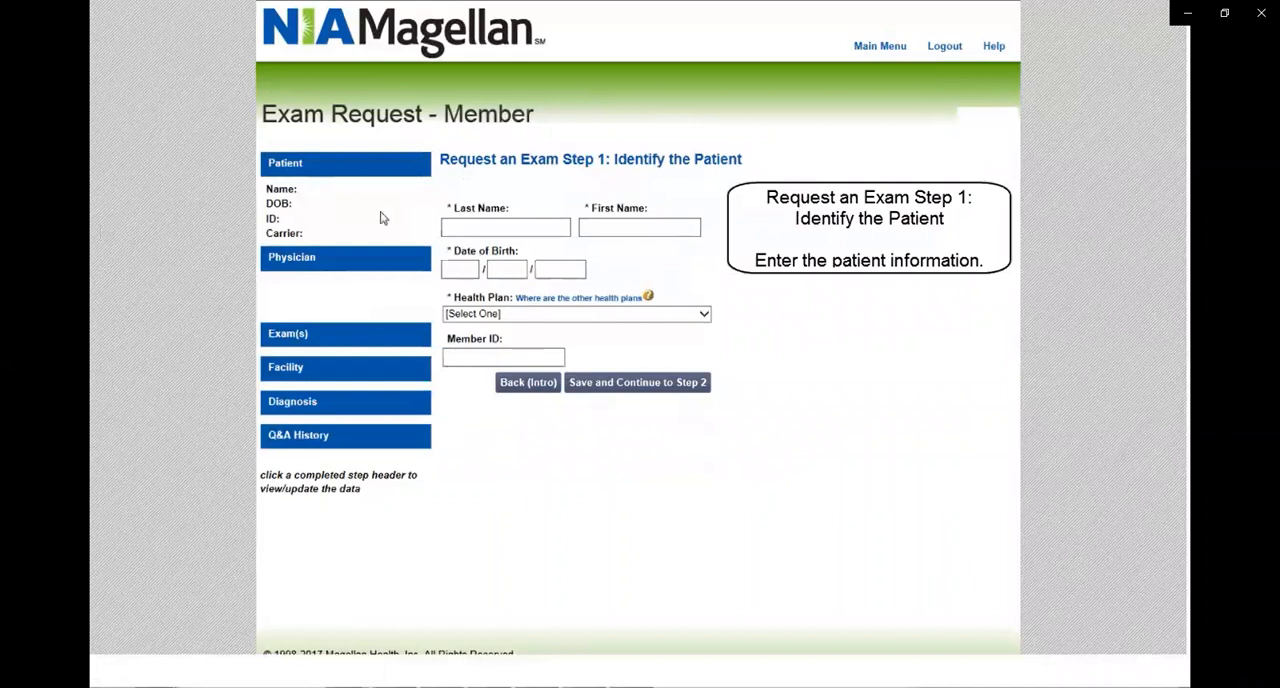
Fill in the patient's last name, first name and date of birth.
click(457, 226)
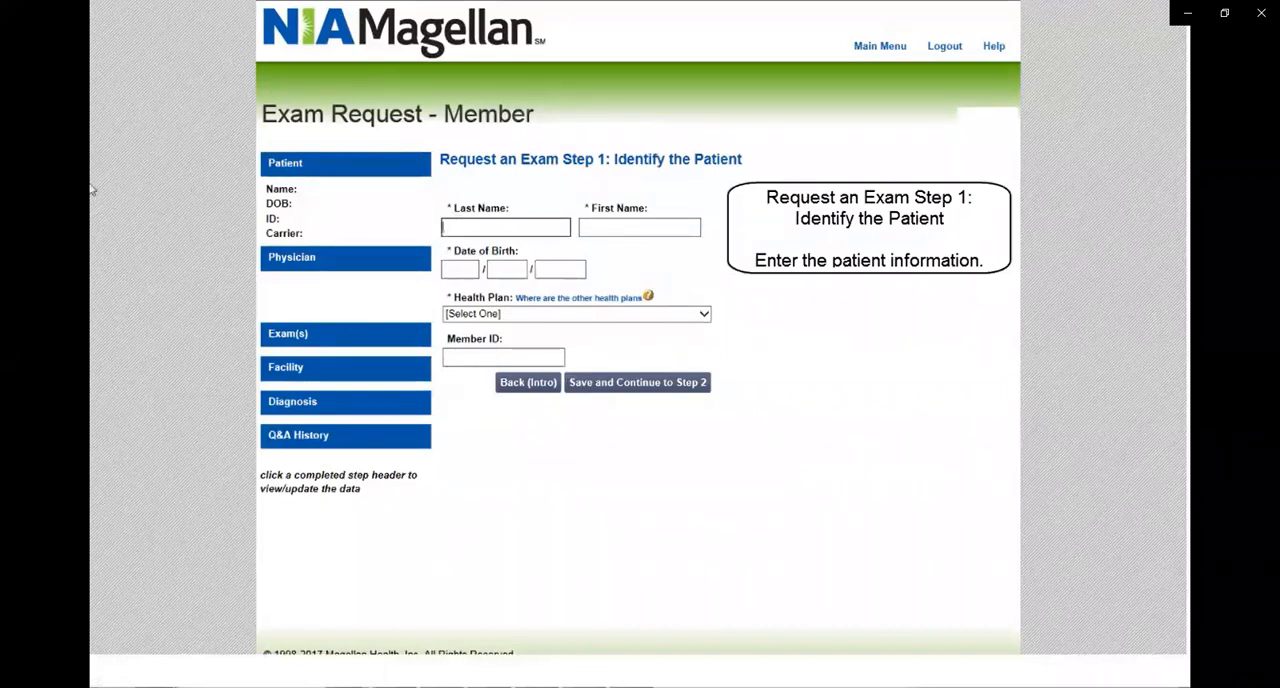
text(Exam)
key(Tab)
text(Member)
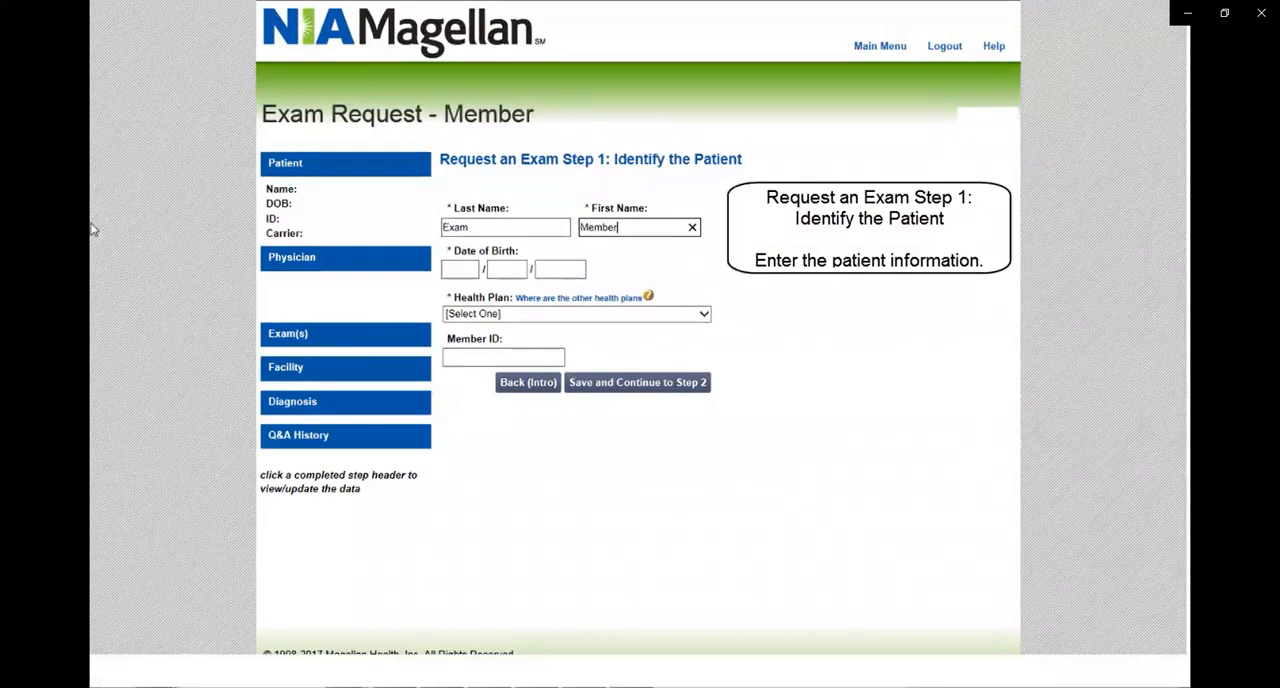
key(Tab)
text(12)
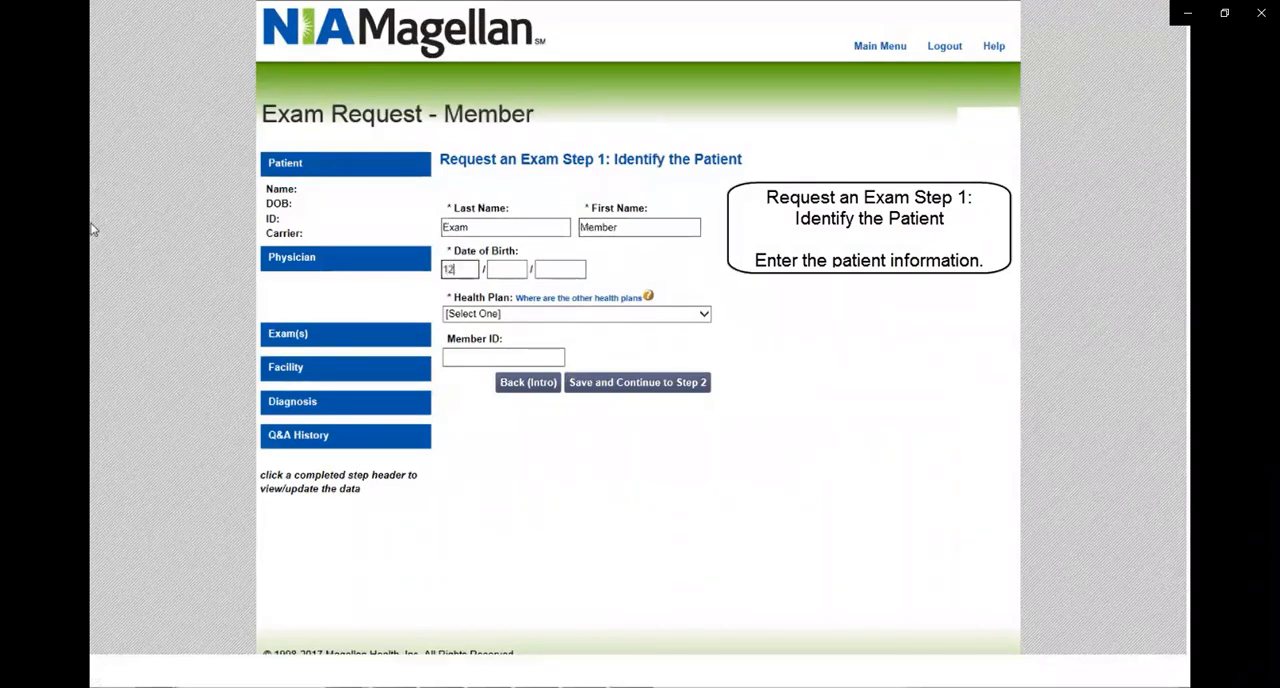
key(Tab)
text(13)
key(Tab)
text(1979)
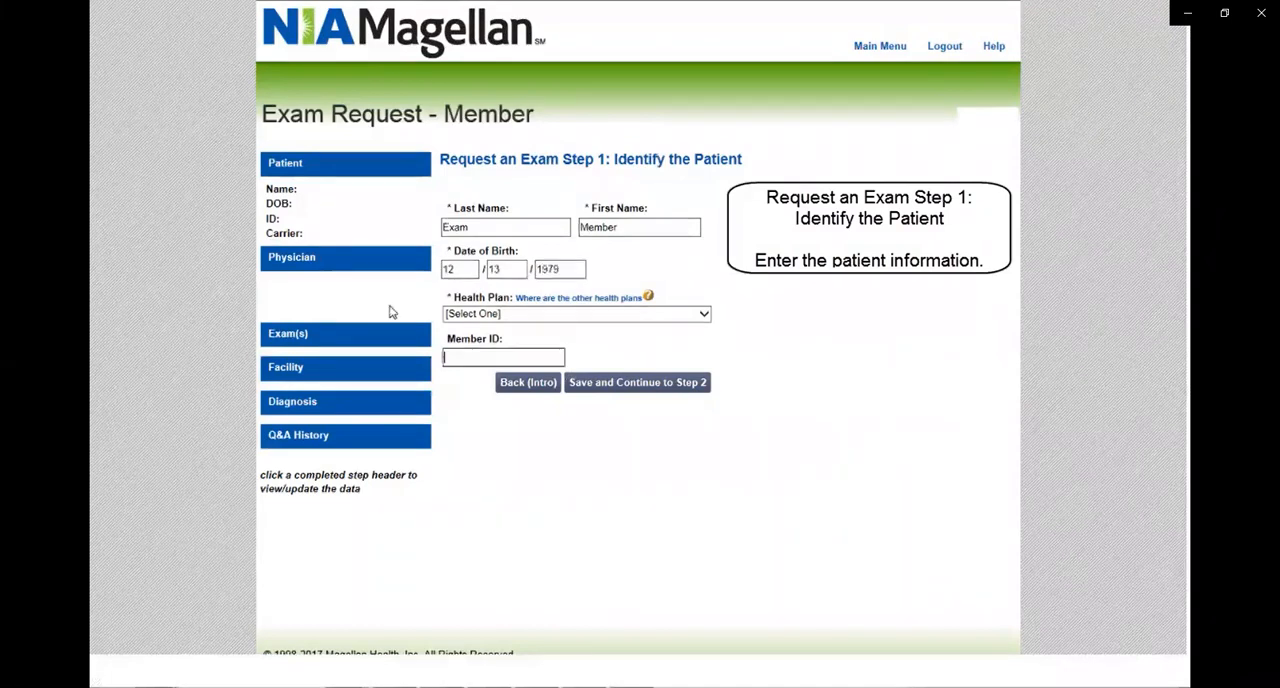
Choose Health Plan #1 as the patient's health plan, then save and continue to Step 2.
click(705, 316)
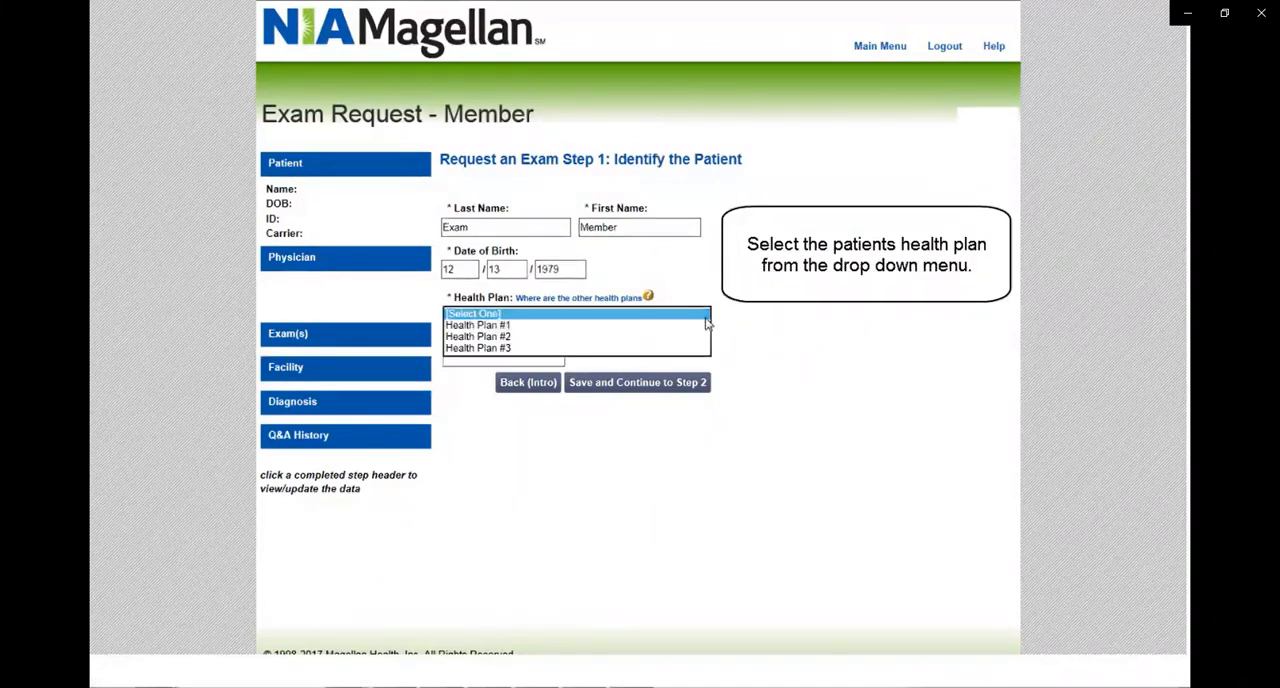
click(508, 325)
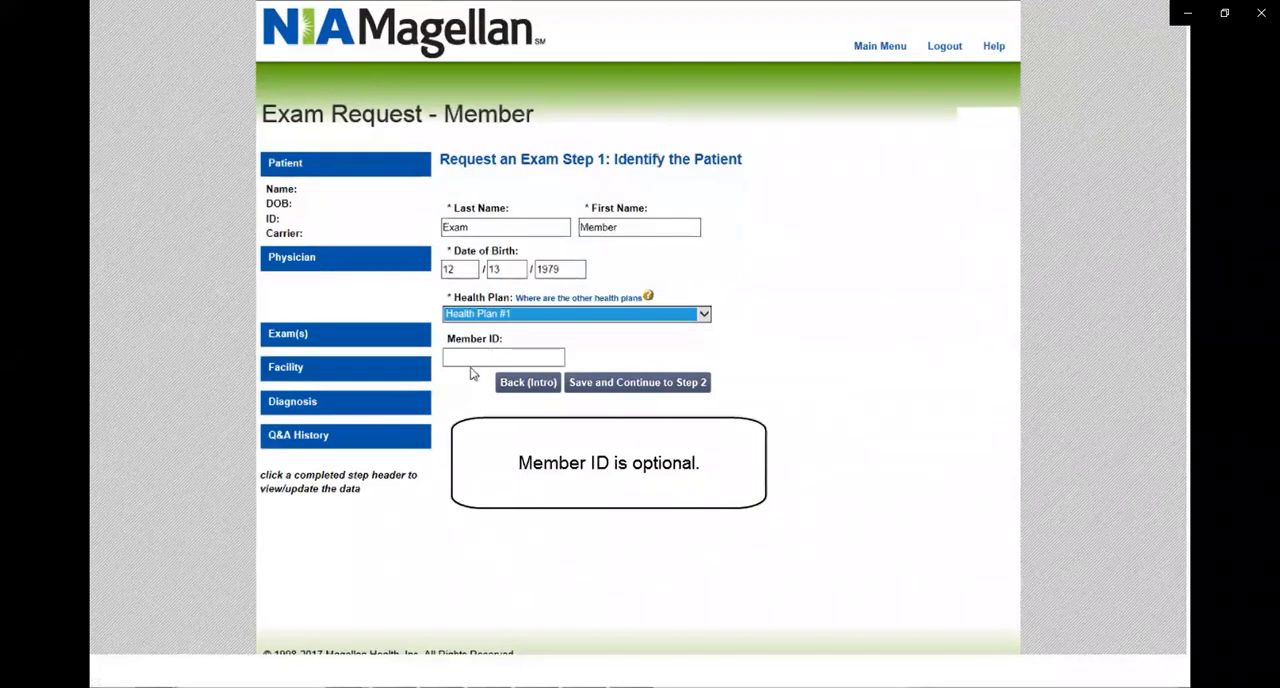
click(647, 385)
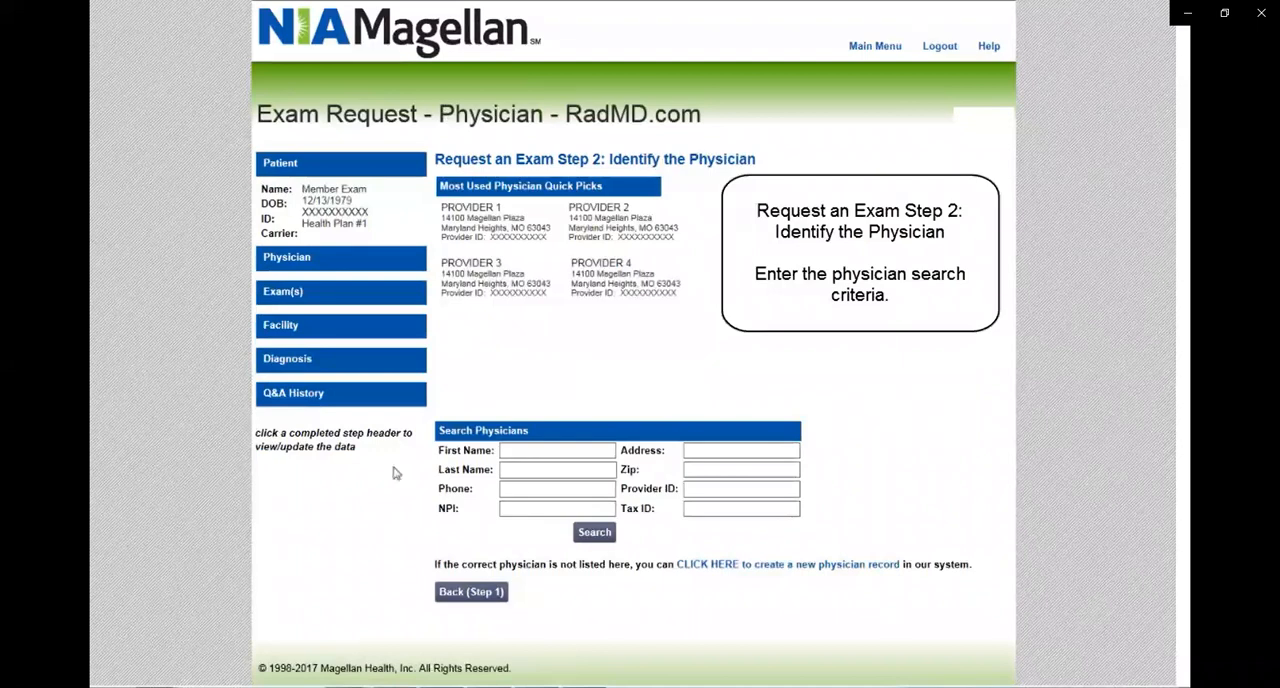
Search for the ordering physician by last name and select the matching General/Family Practice record.
click(505, 469)
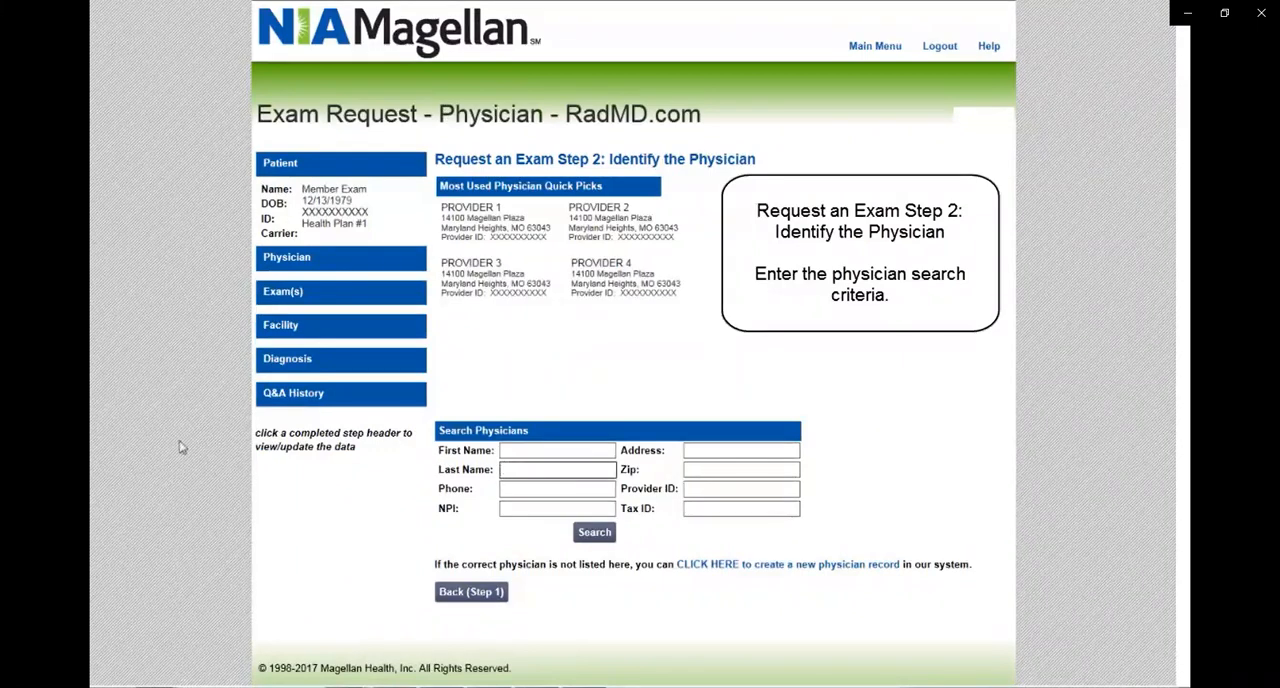
text(Welby)
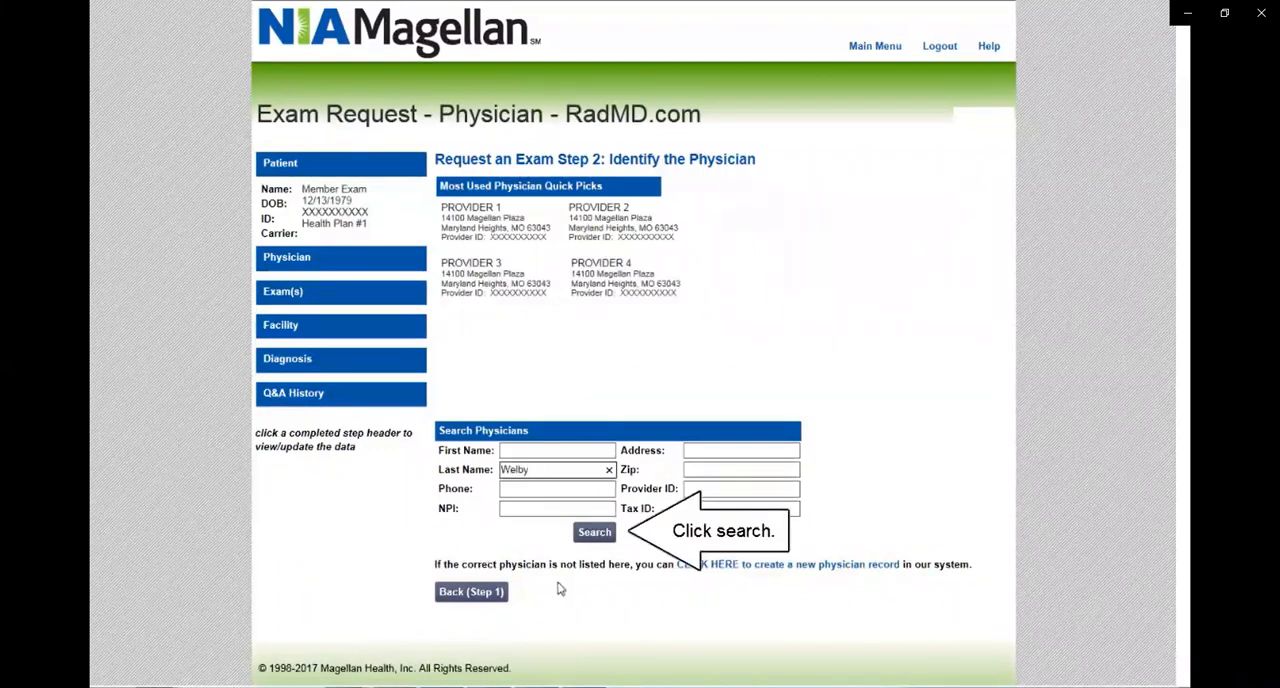
click(594, 532)
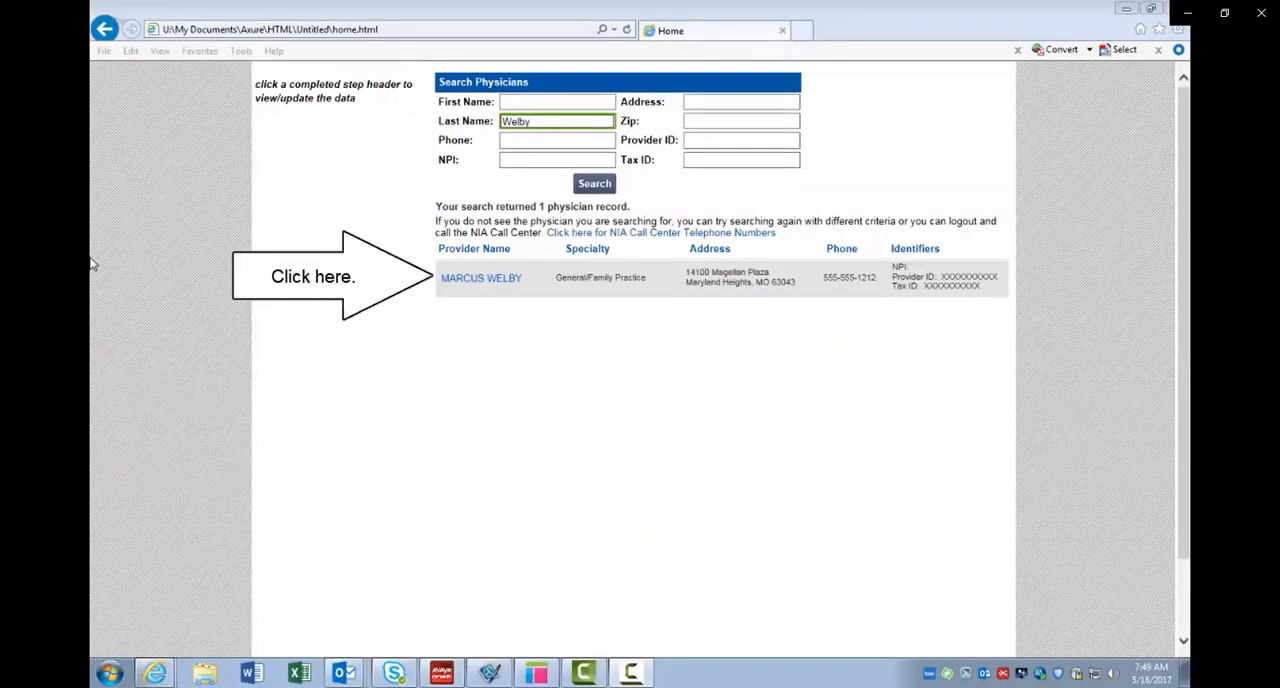
click(481, 278)
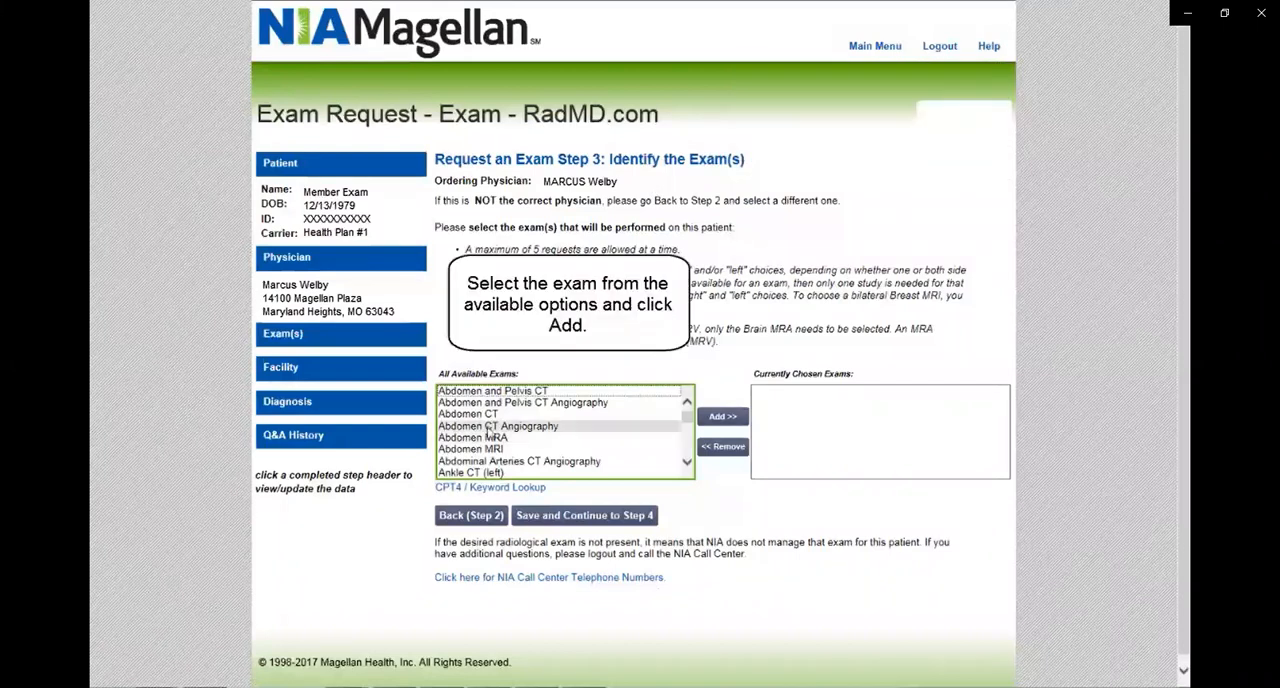
Add Abdomen CT to the chosen exams.
click(478, 415)
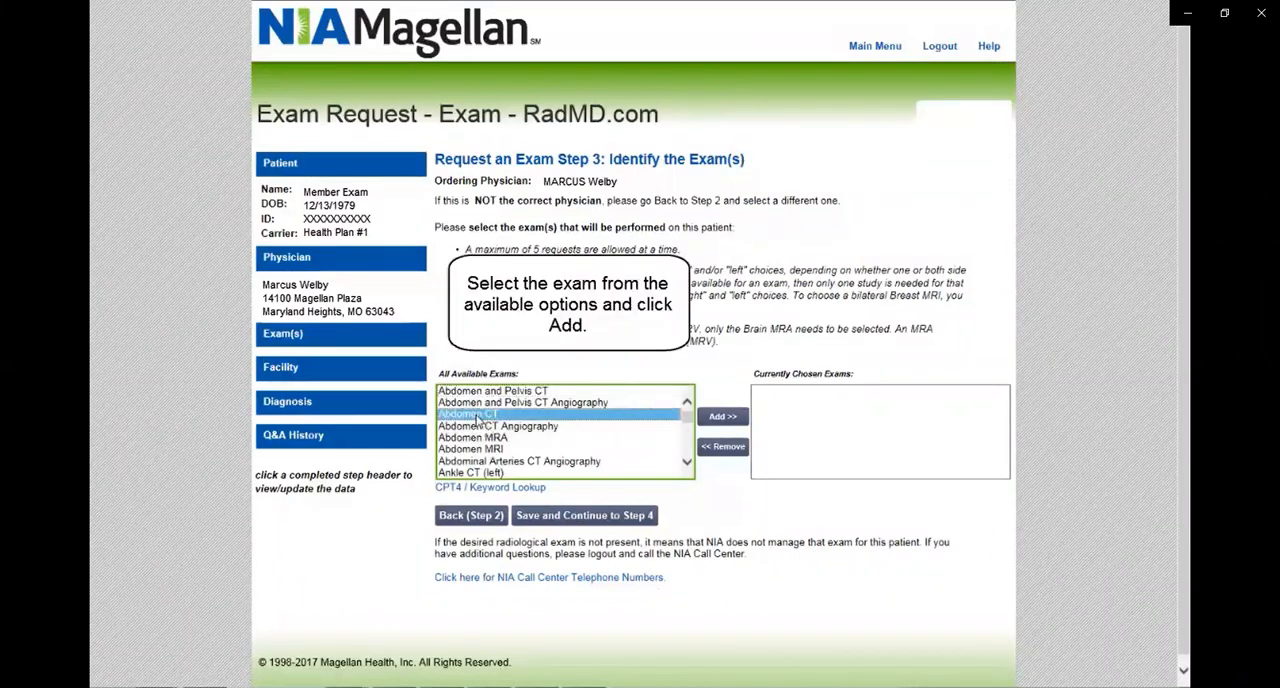
click(728, 419)
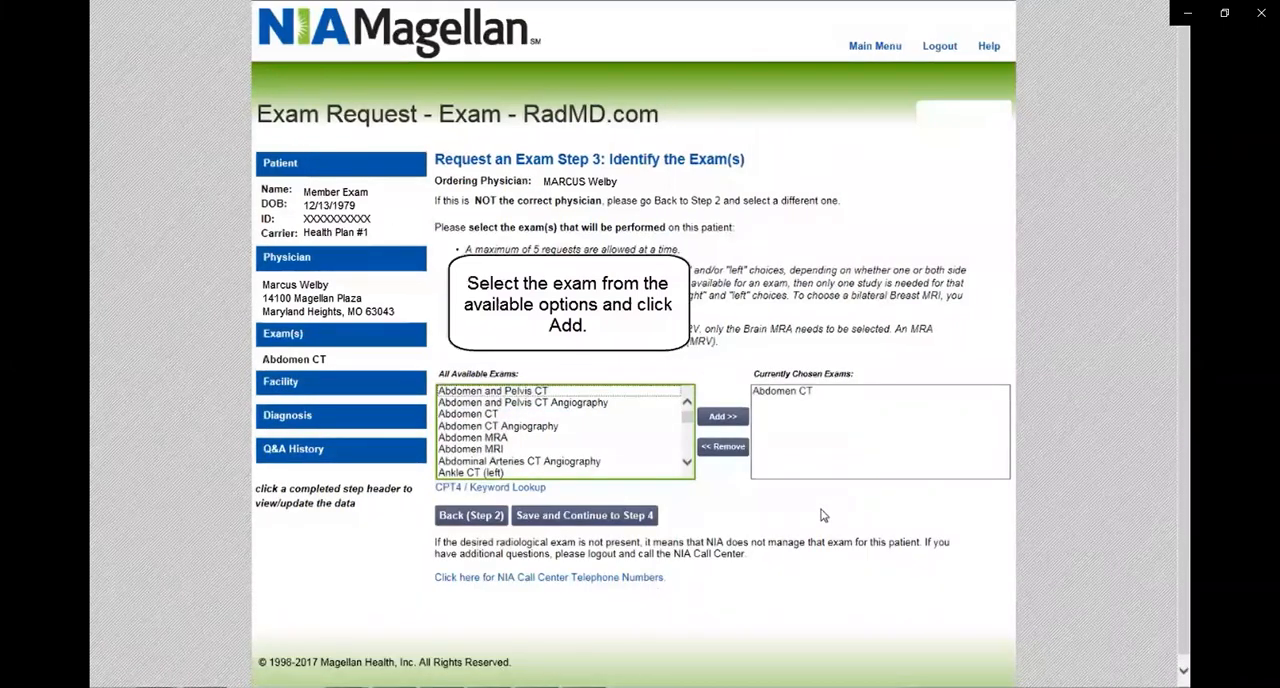
Look up exams with the keyword "abdomen" in the CPT4 / Keyword Lookup and add Abdomen and Pelvis CT.
click(493, 488)
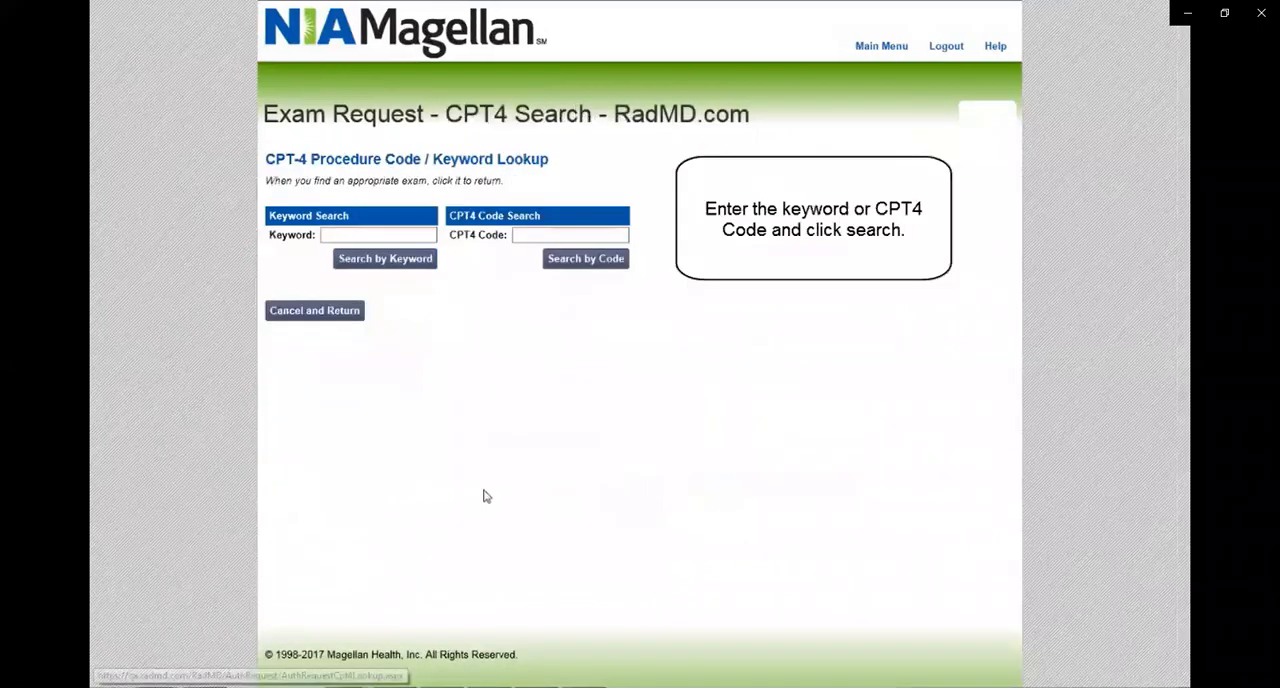
click(333, 232)
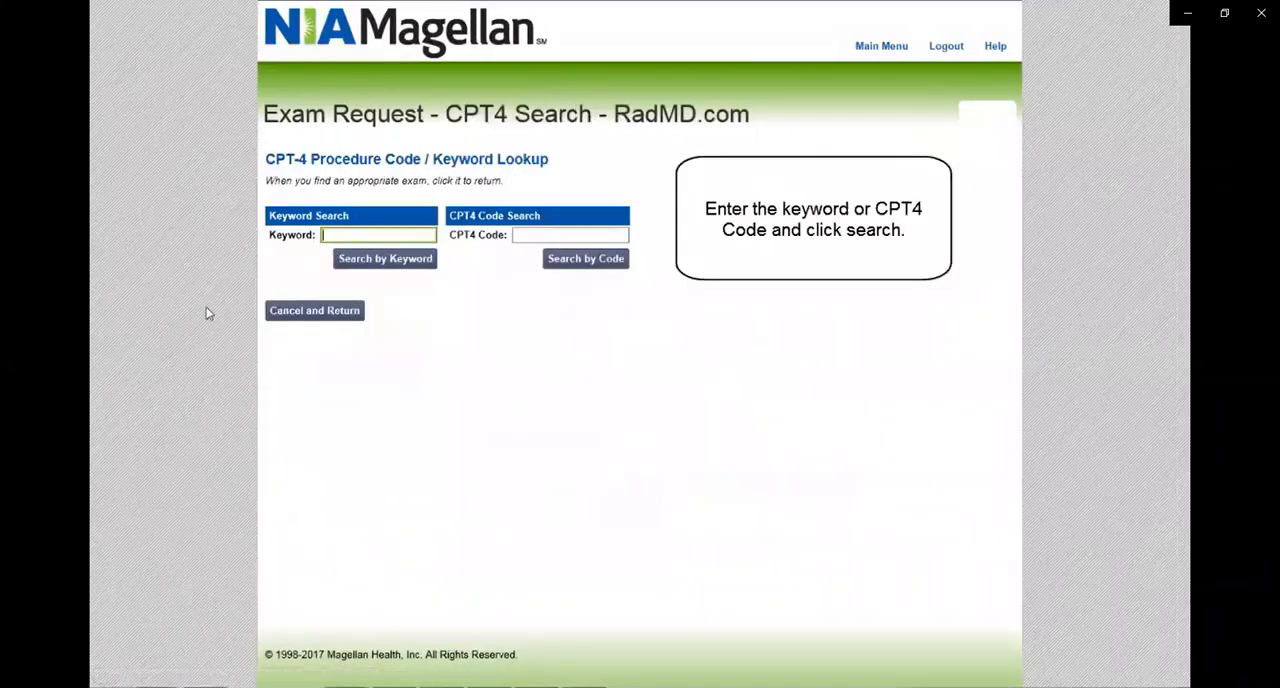
text(abdomen)
click(390, 262)
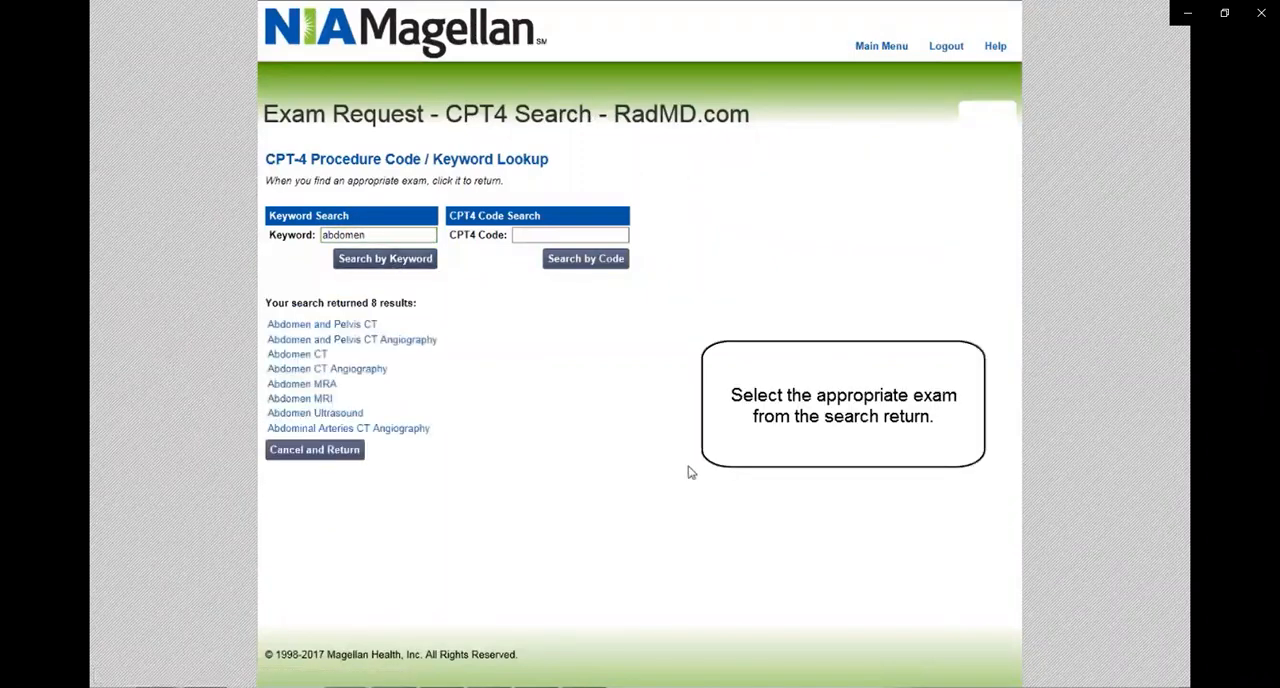
click(321, 325)
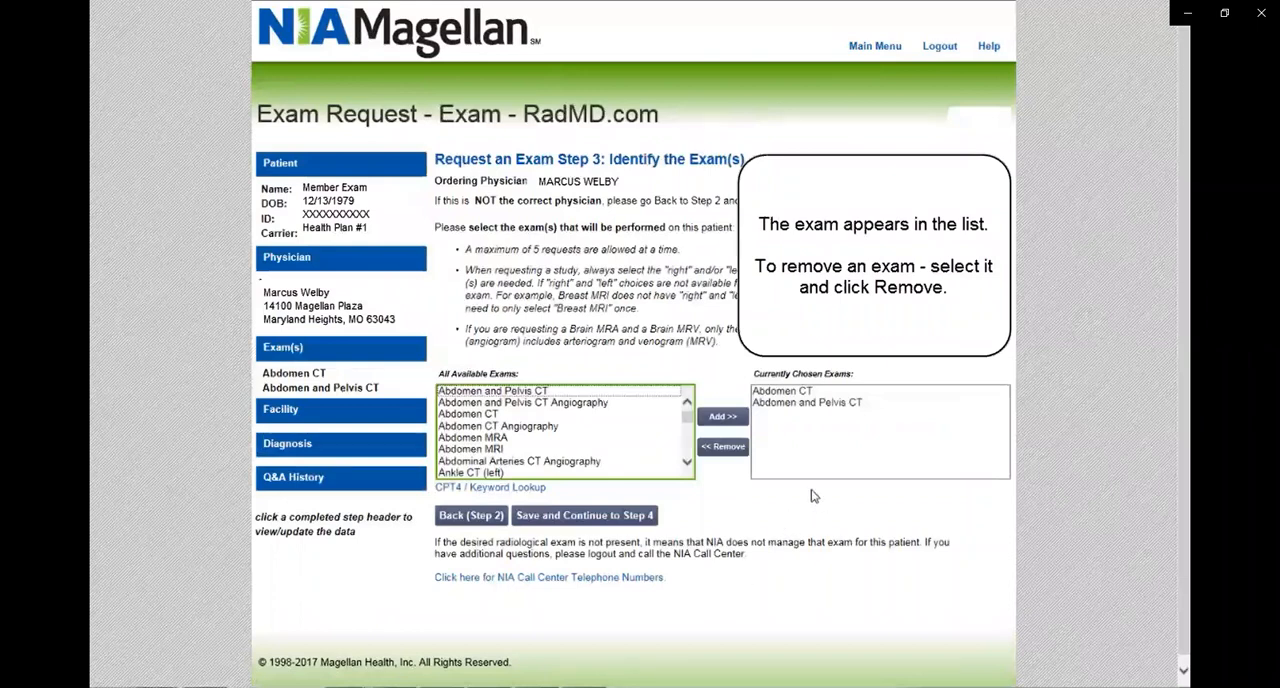
Remove Abdomen and Pelvis CT from the chosen exams, then save and continue to Step 4.
click(834, 407)
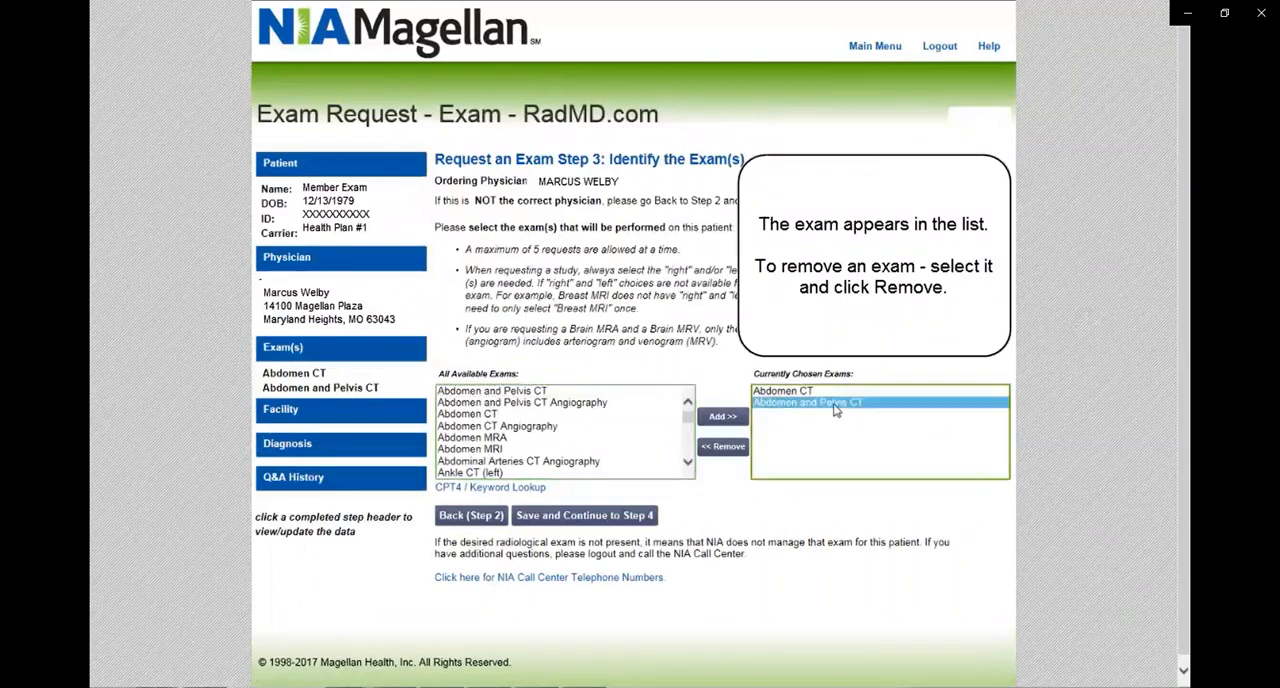
click(724, 450)
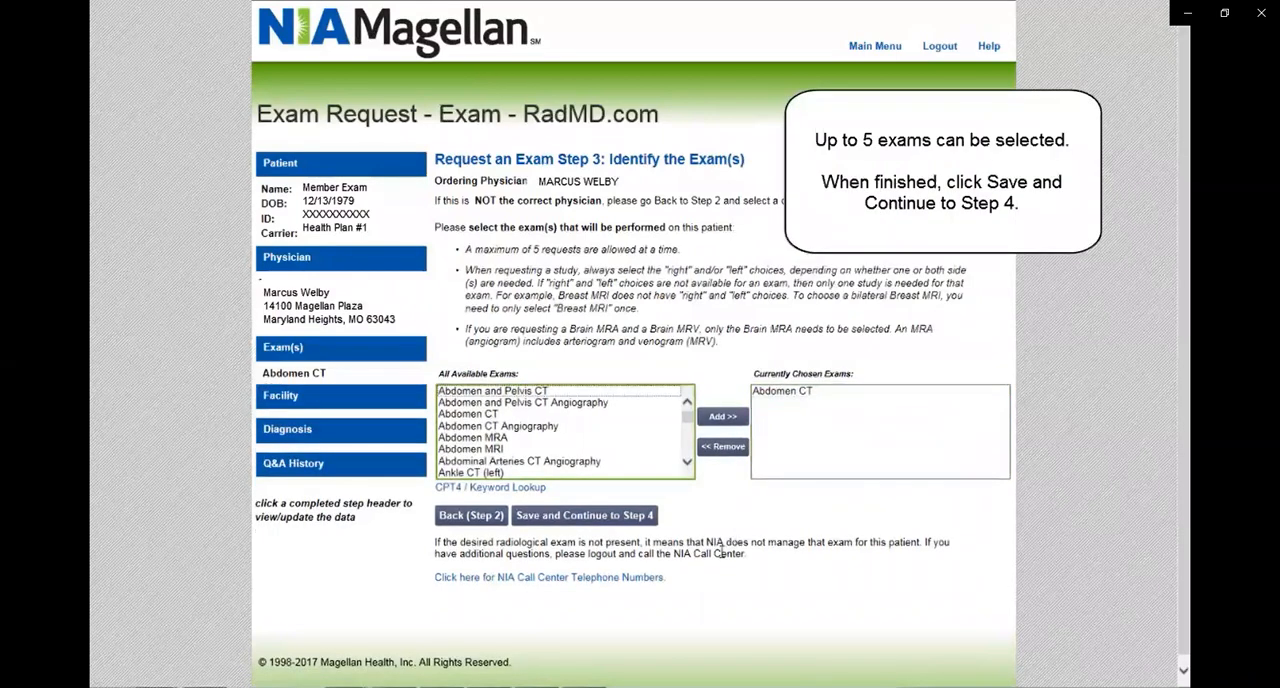
click(595, 516)
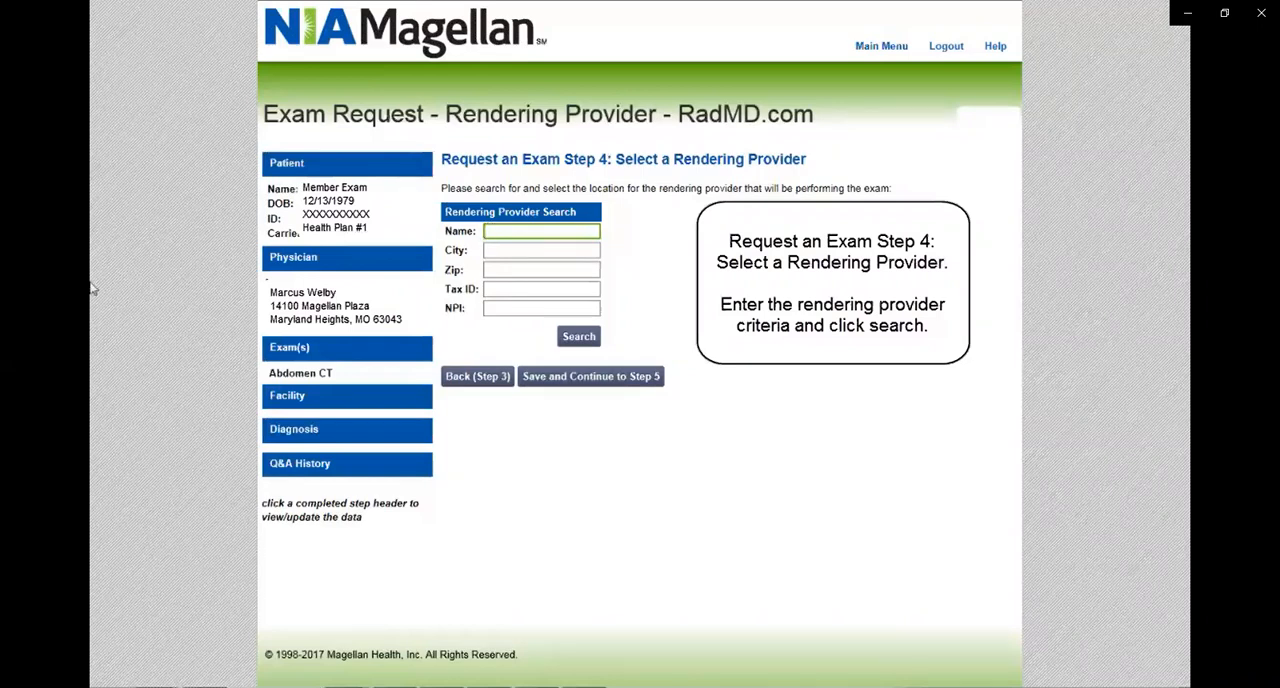
Search for a rendering provider named "Radiology" and select RADIOLOGY ASSOCIATES, INC.
text(Radiology)
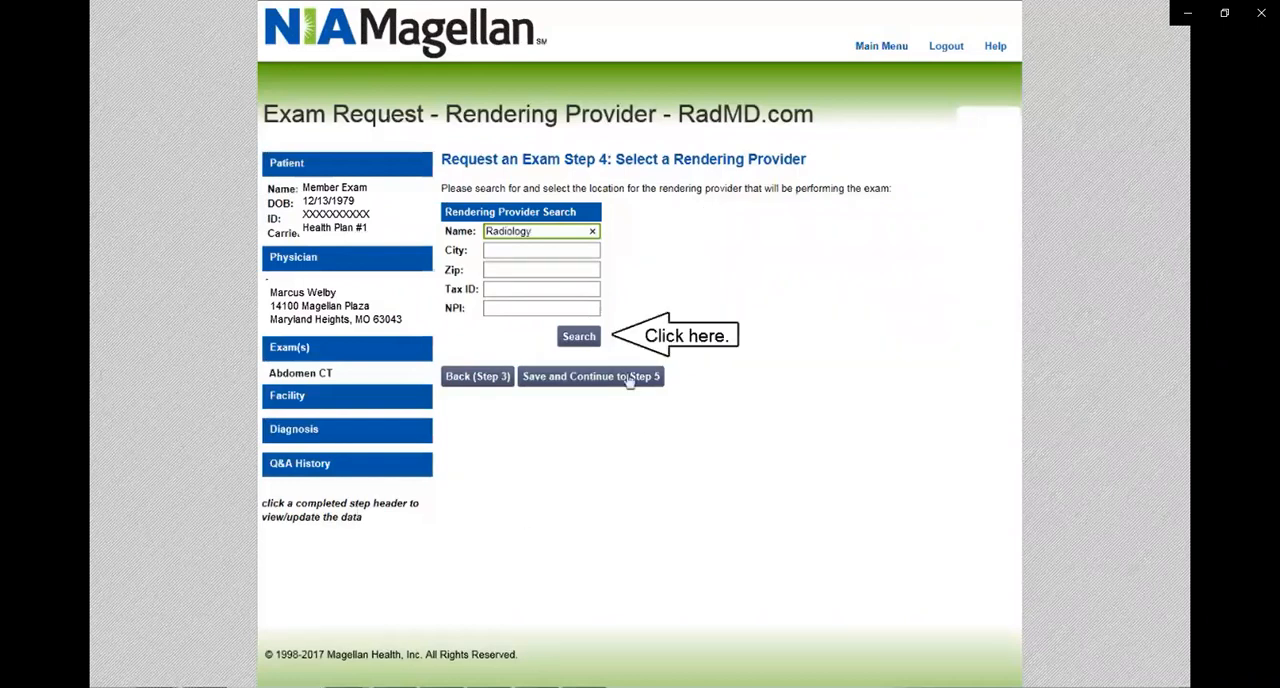
click(579, 342)
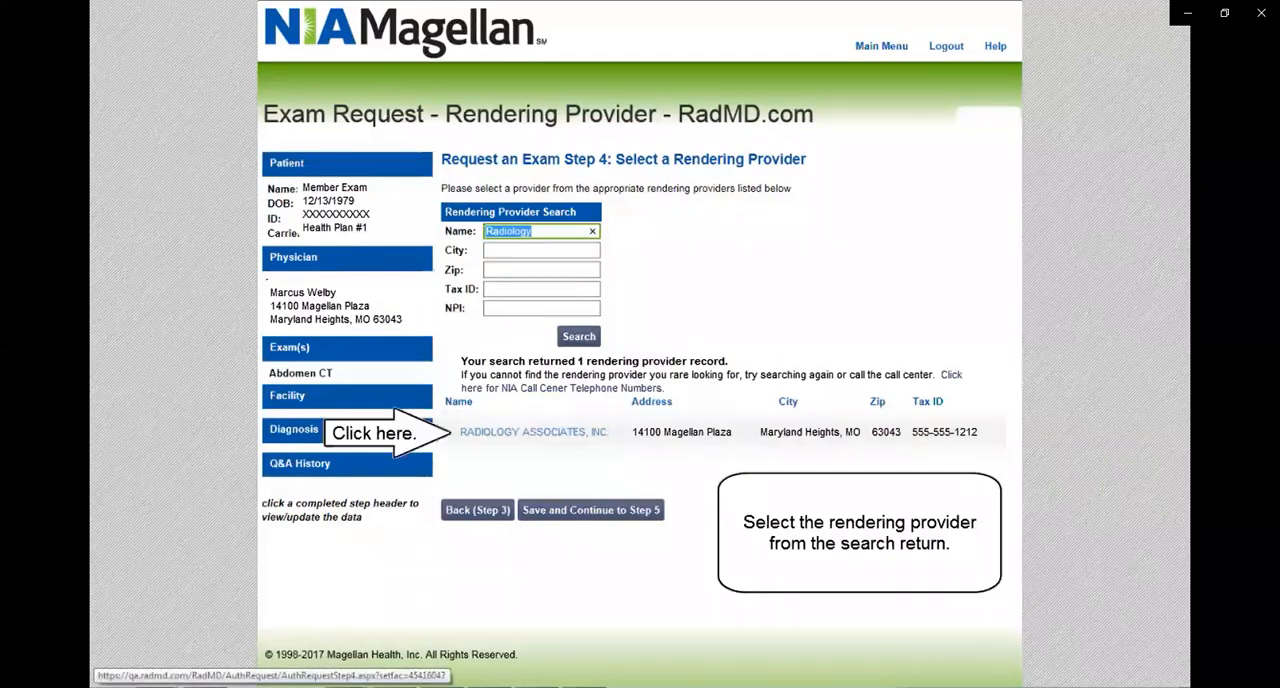
click(614, 433)
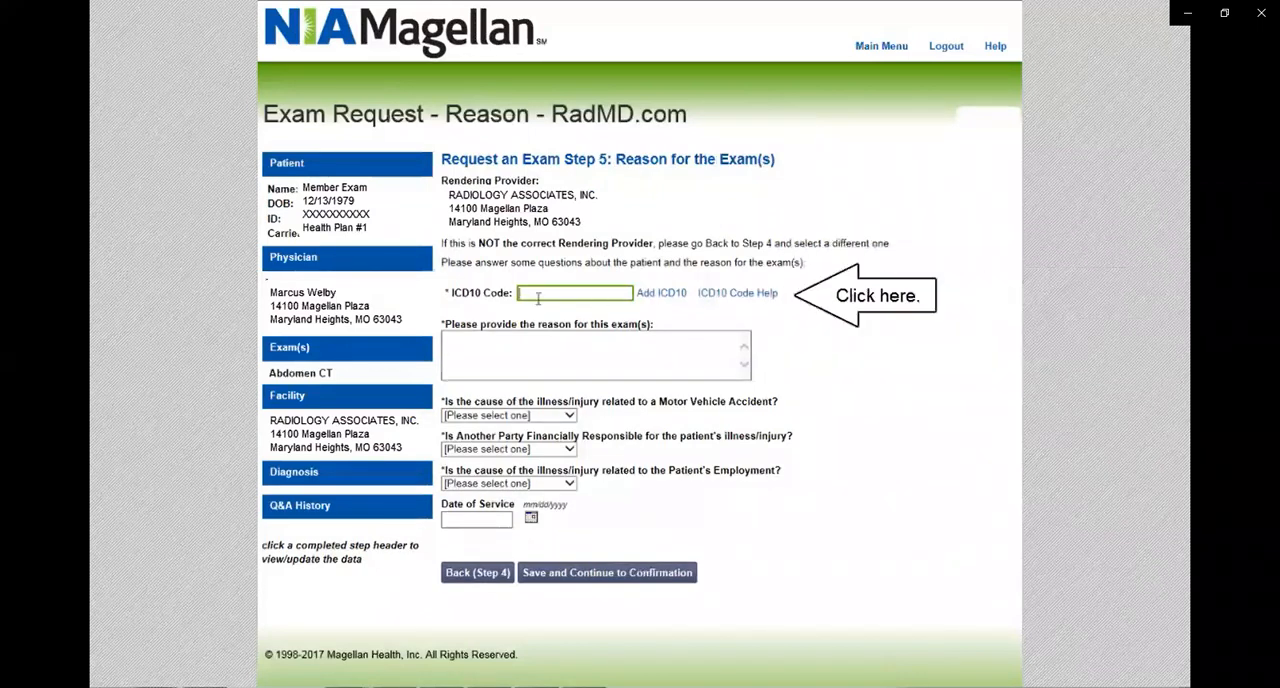
Look up ICD-10 code R10.0 with the ICD10 Code Help and add Acute abdomen as the diagnosis.
click(742, 297)
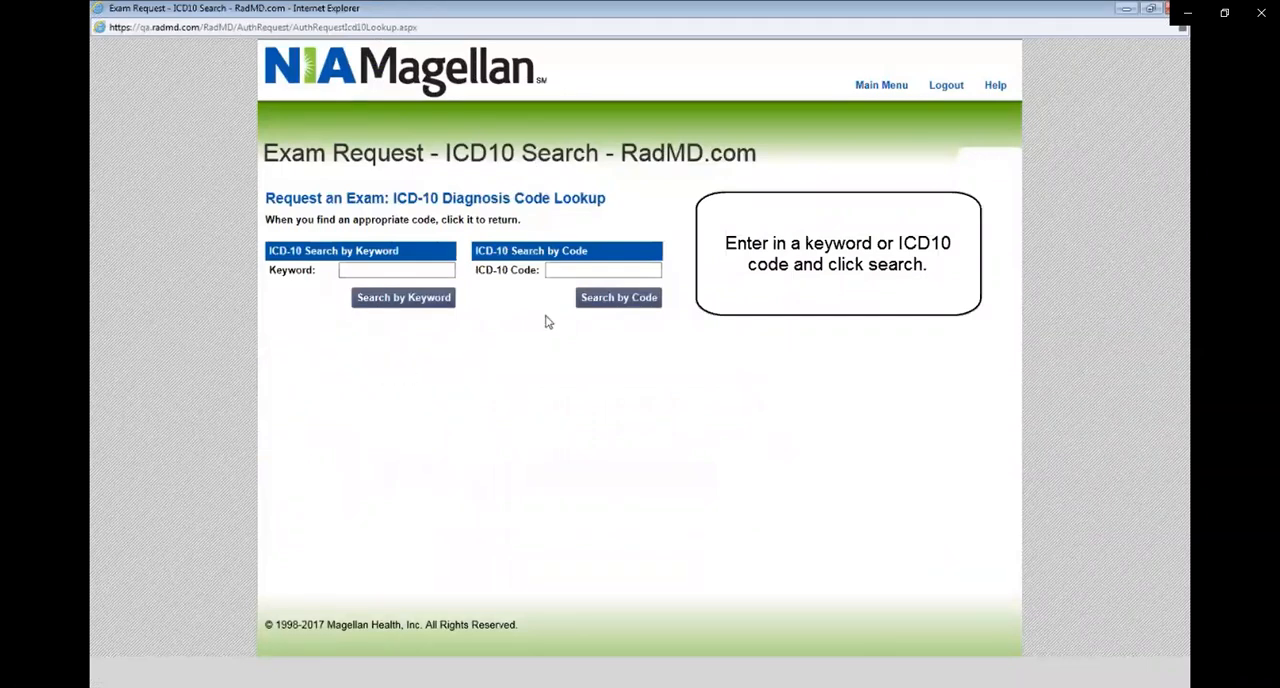
click(563, 272)
text(R10.0)
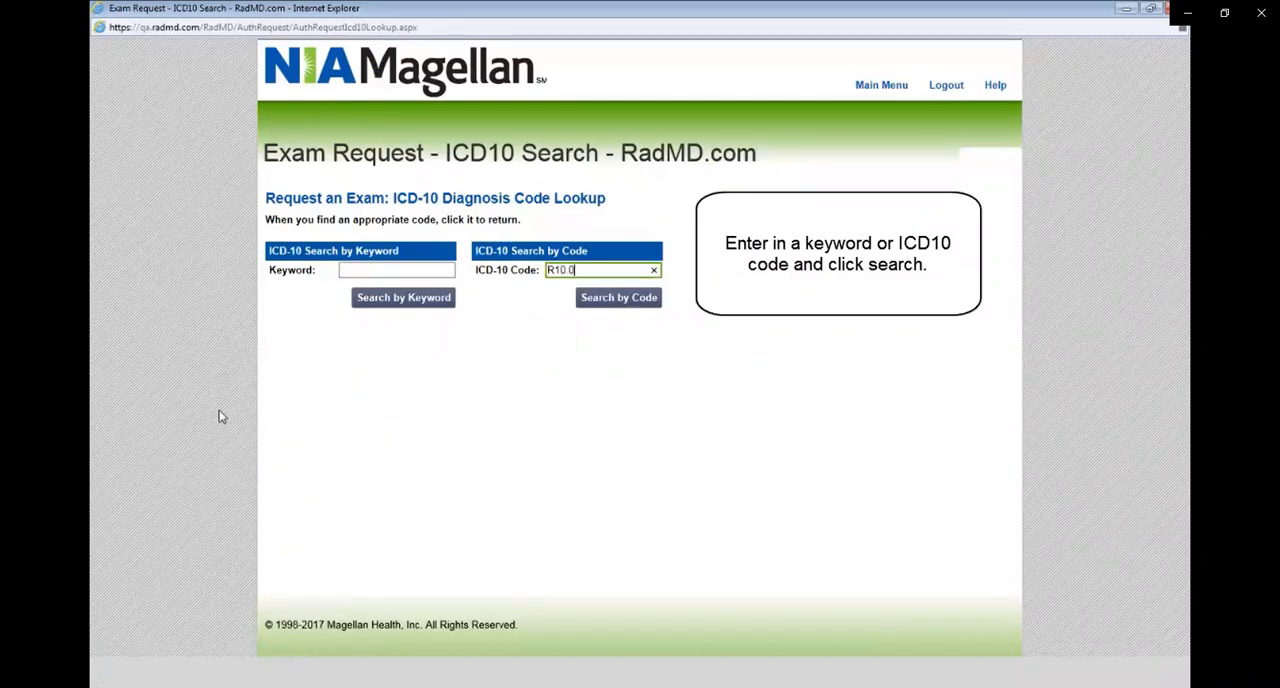
click(620, 300)
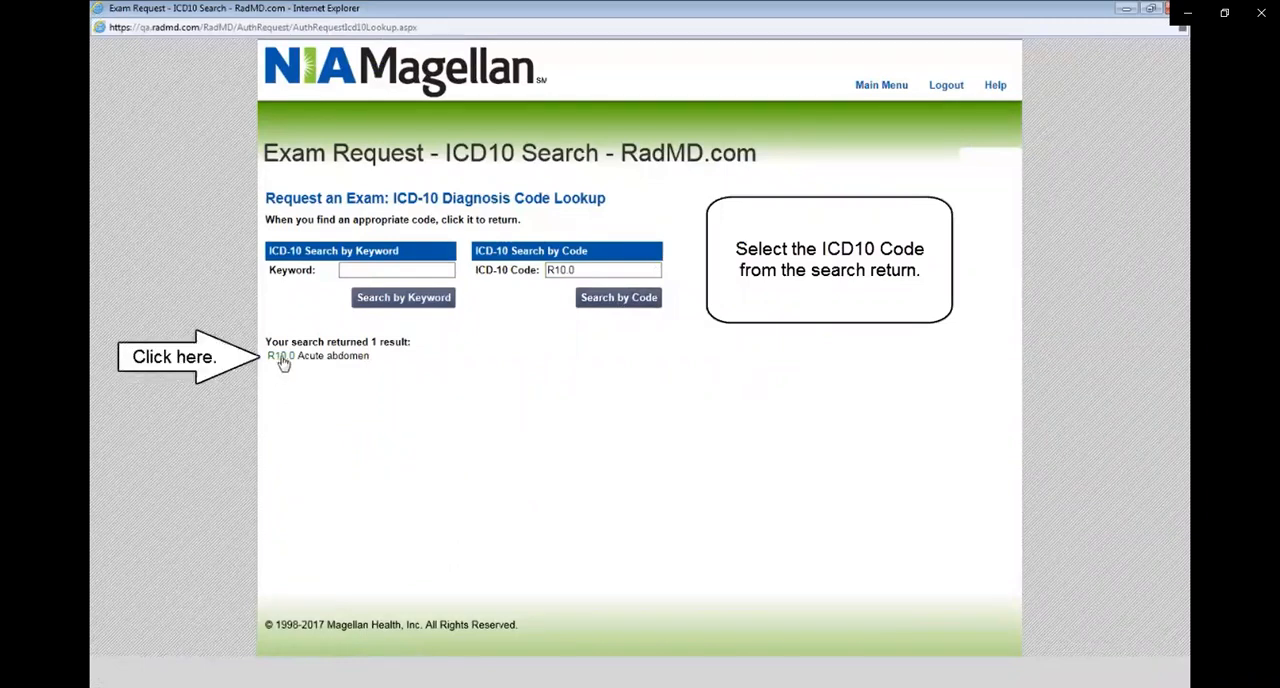
click(281, 357)
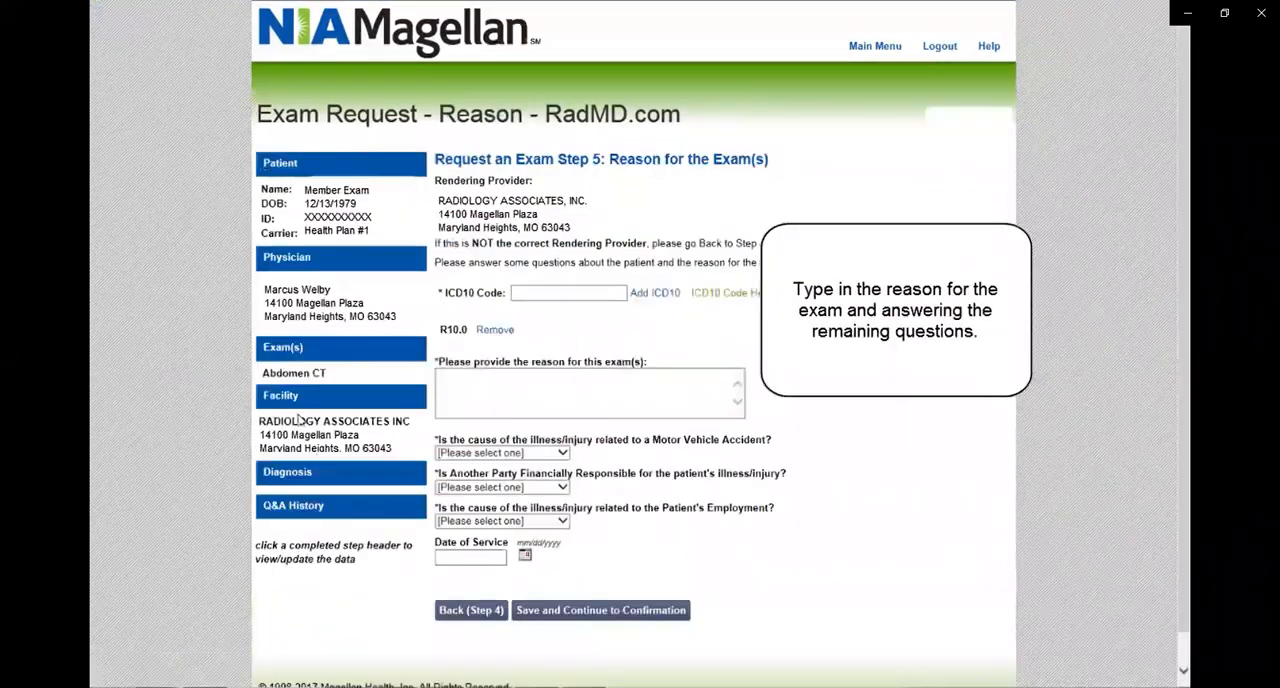
Enter "Abdomen Pain" as the reason for the exam.
click(505, 384)
text(Ab)
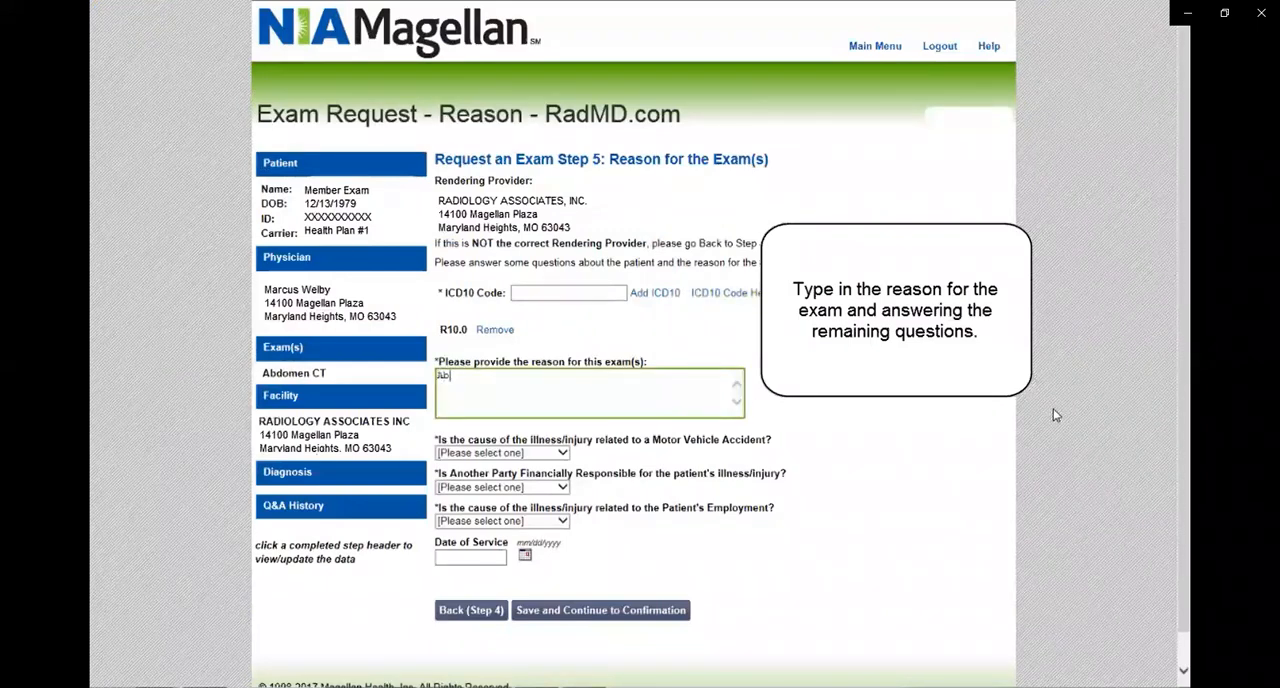
text(domen Pain)
Answer No to the motor vehicle accident, other financially responsible party and patient's employment questions.
click(561, 455)
click(490, 476)
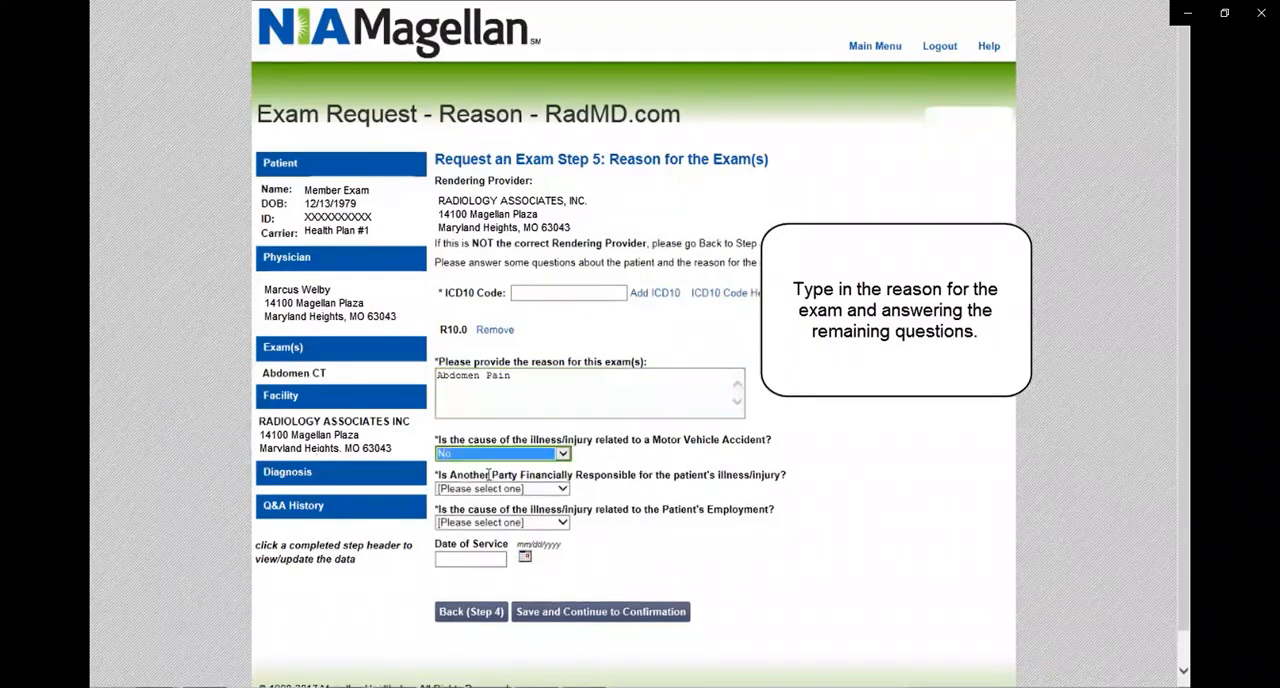
click(566, 490)
click(483, 512)
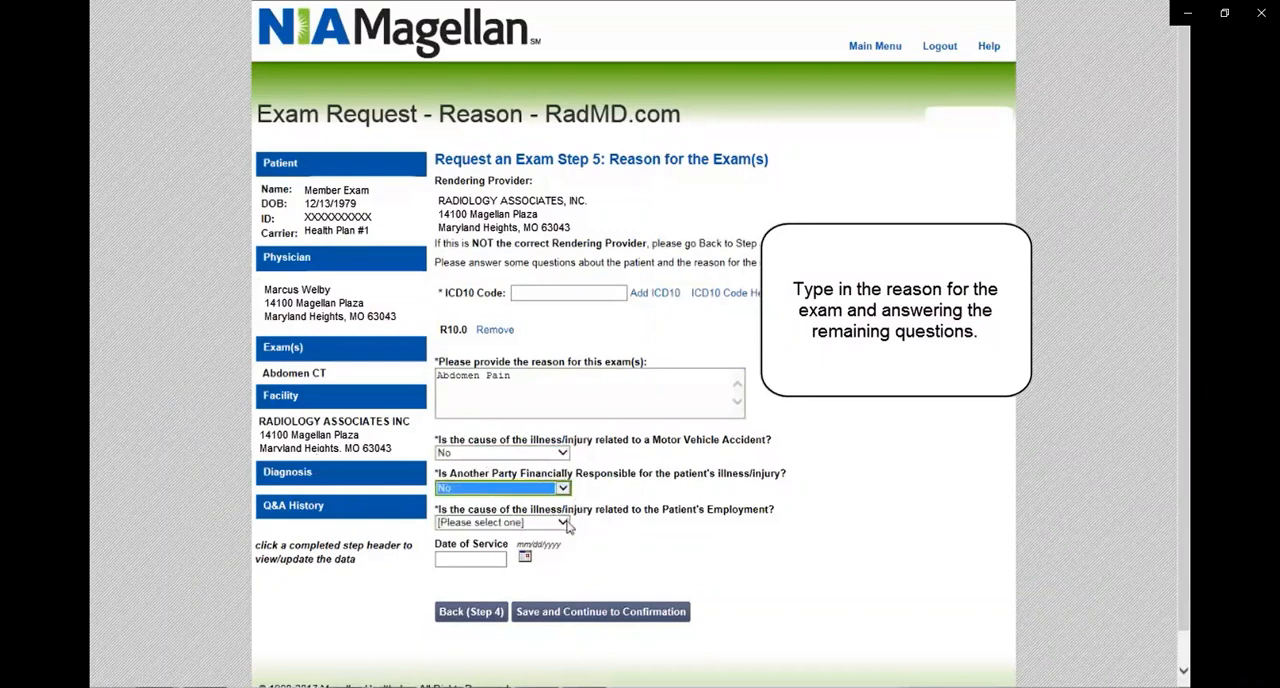
click(566, 522)
click(497, 545)
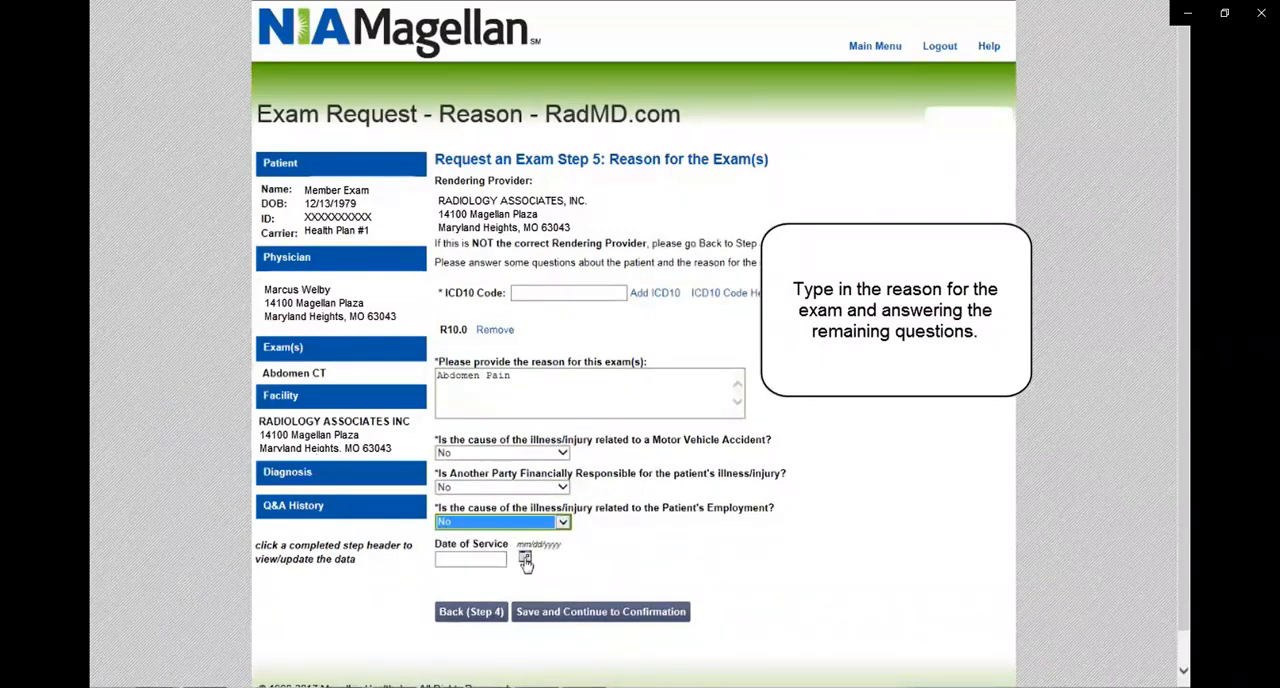
Set the date of service to 3/6/2017 and save the exam reason details to continue to confirmation.
click(525, 560)
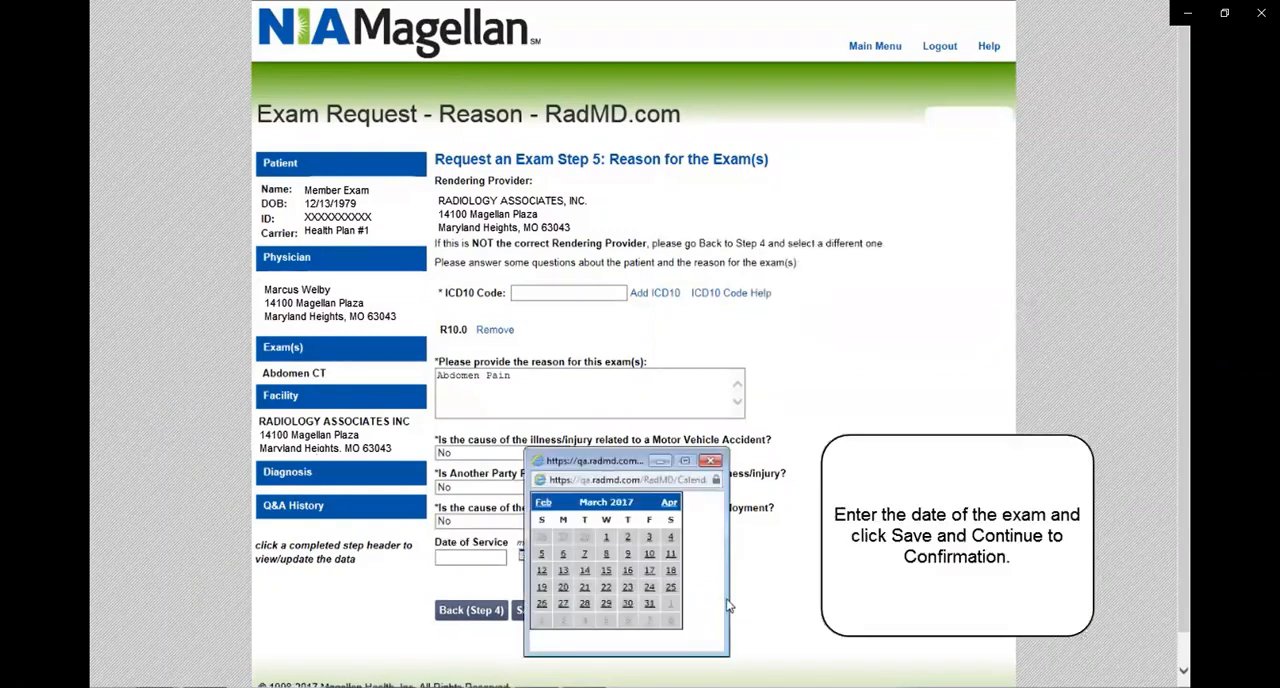
click(565, 556)
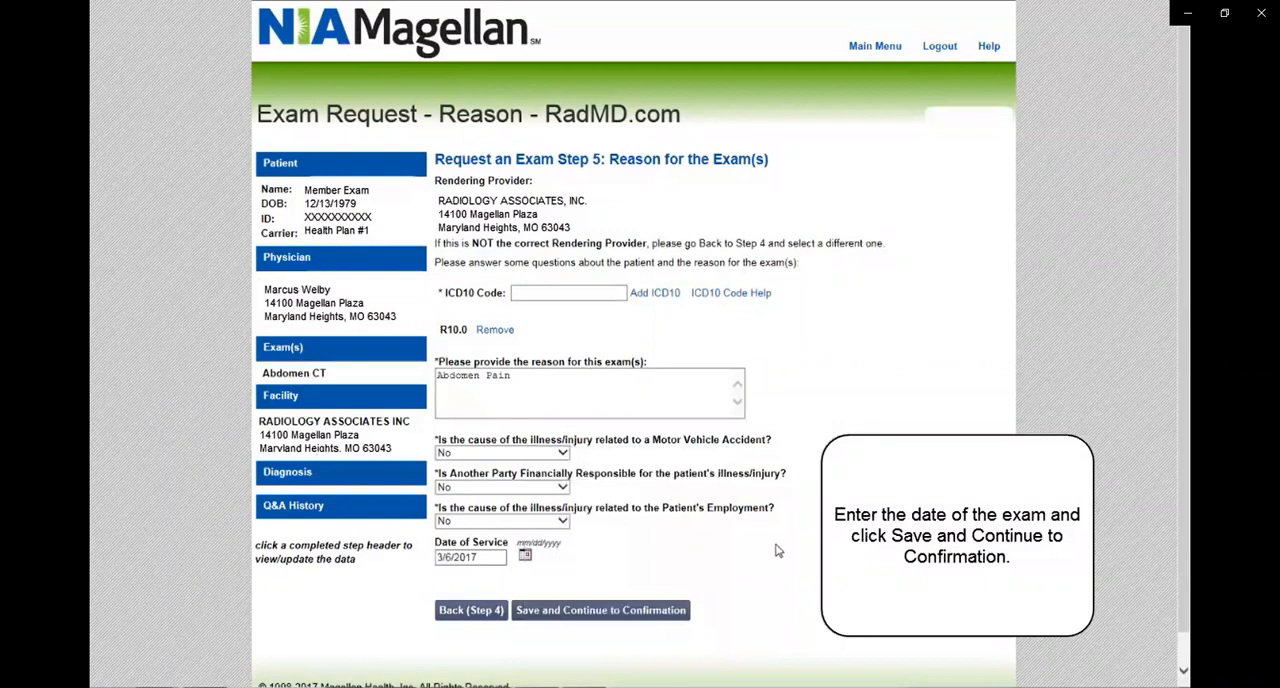
click(597, 612)
Enter the physician's contact phone number and "Provider" as the person to ask for.
text(555-)
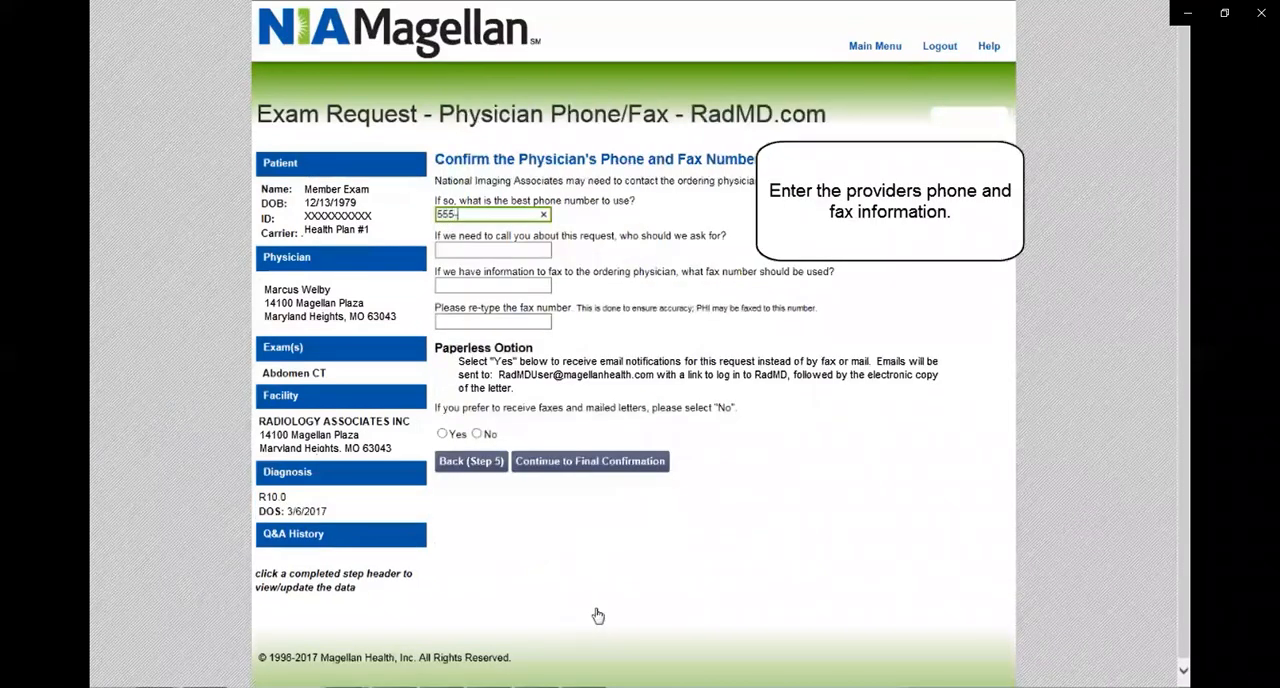
text(555-1212)
key(Tab)
text(Provider)
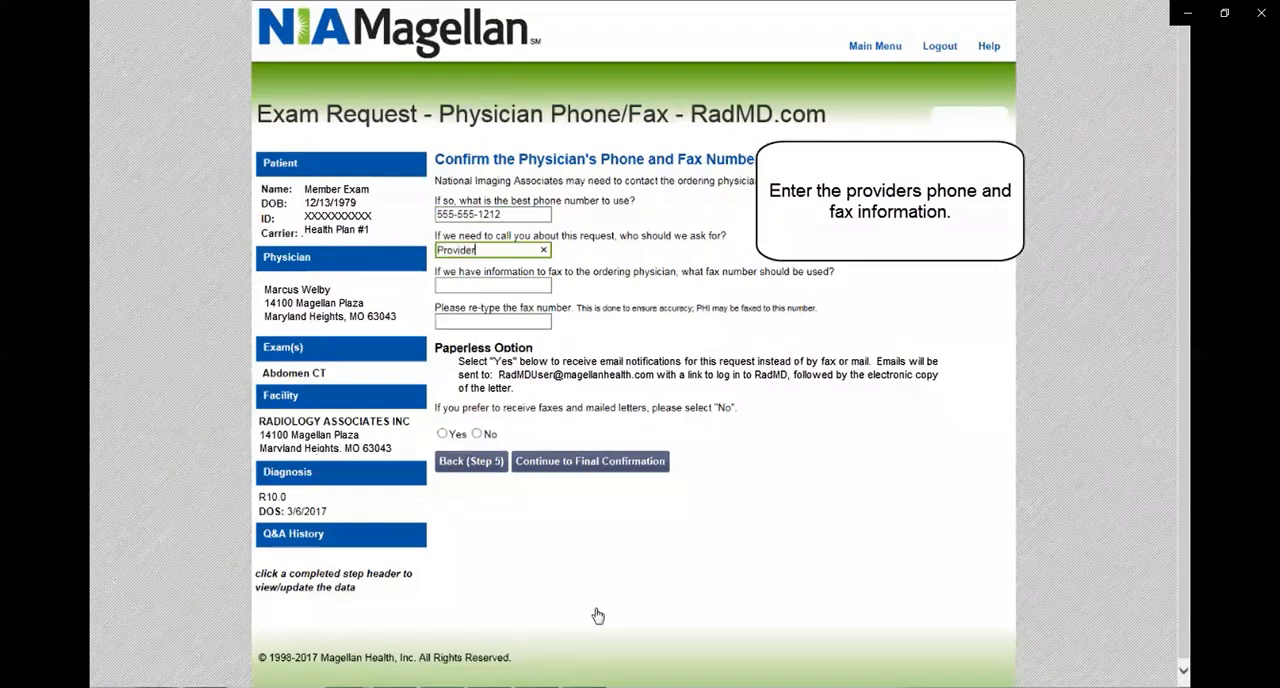
Enter and re-enter the physician's fax number, choose Yes for paperless email notifications, and continue to final confirmation.
key(Tab)
text(55)
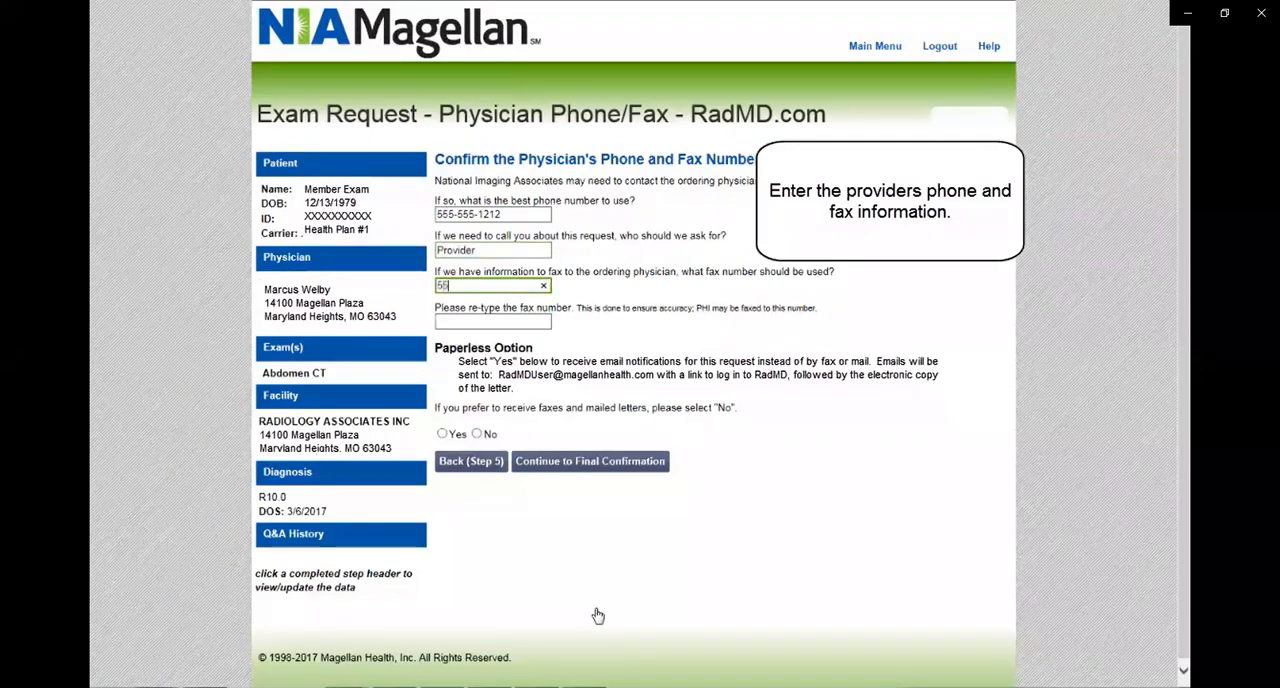
text(5-555-2121)
key(Tab)
text(555-5)
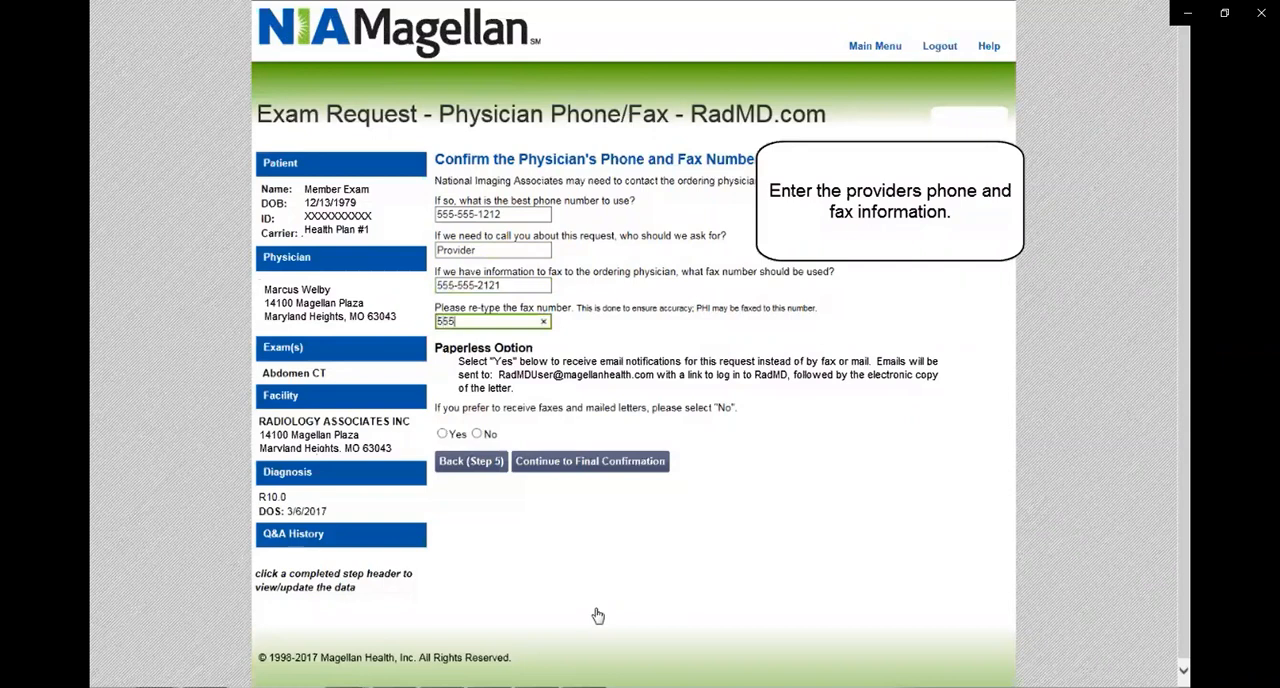
text(55-2121)
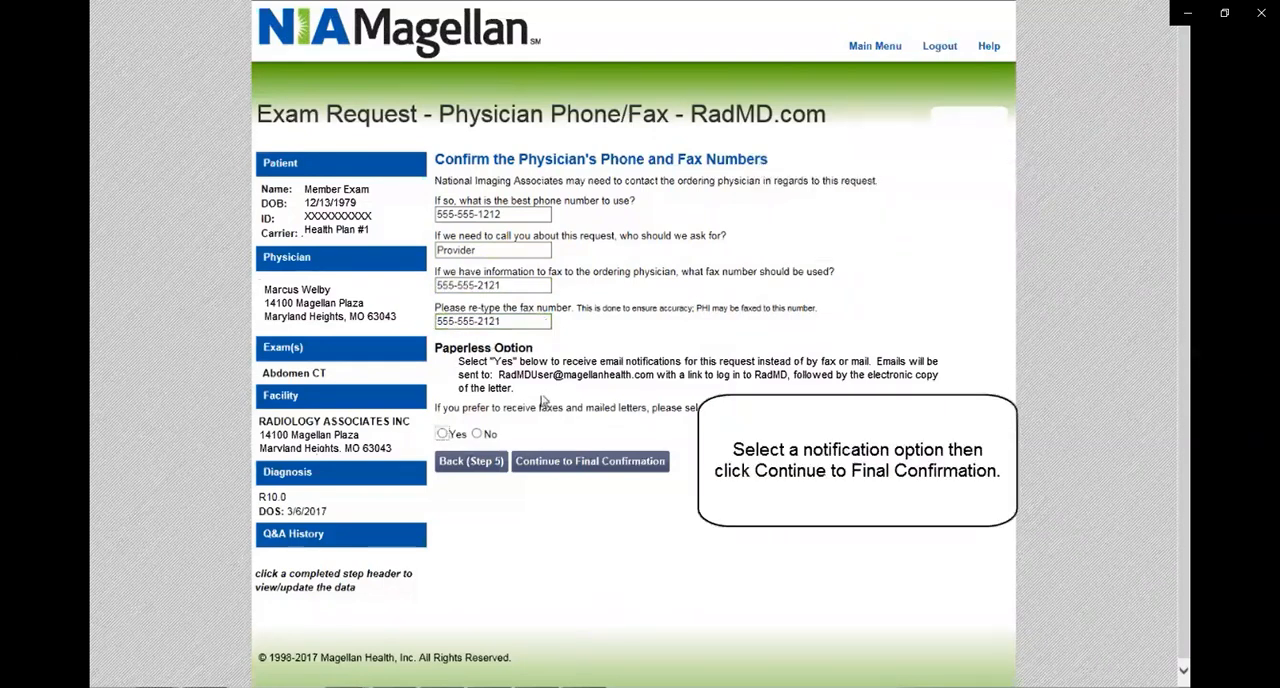
click(441, 434)
click(584, 463)
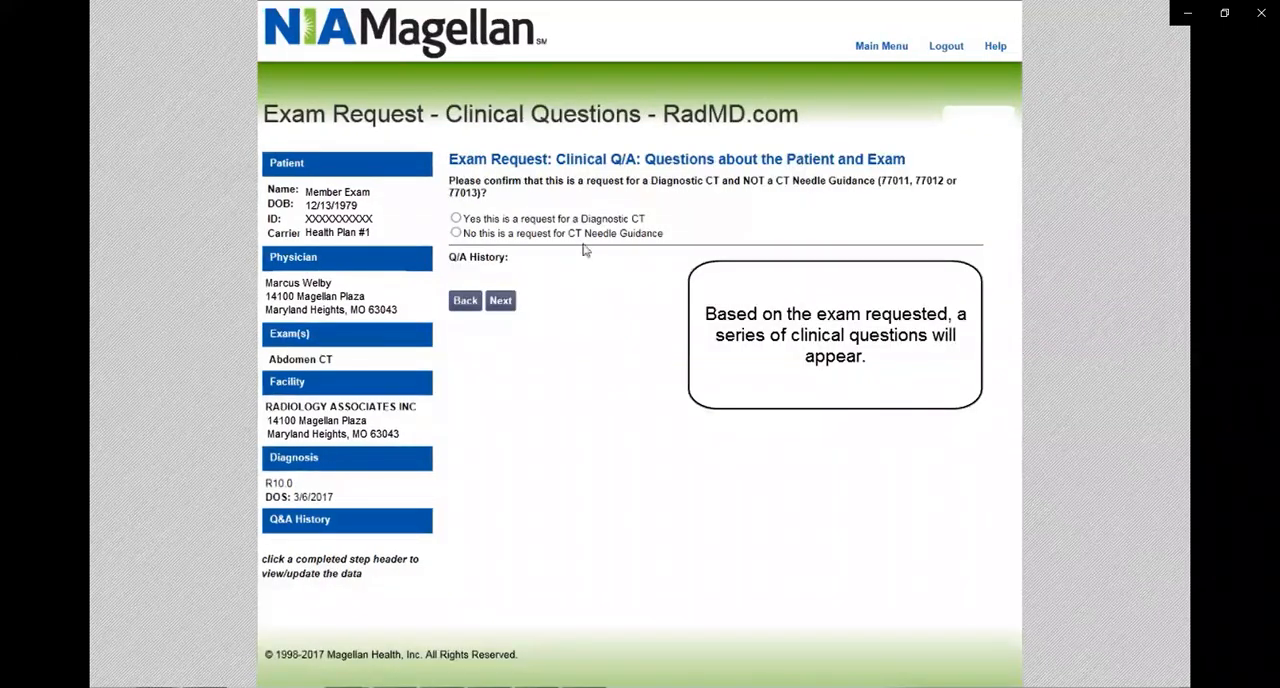
Answer the clinical questions to confirm that the request is for a Diagnostic CT and an Abdomen CT.
click(456, 218)
click(499, 305)
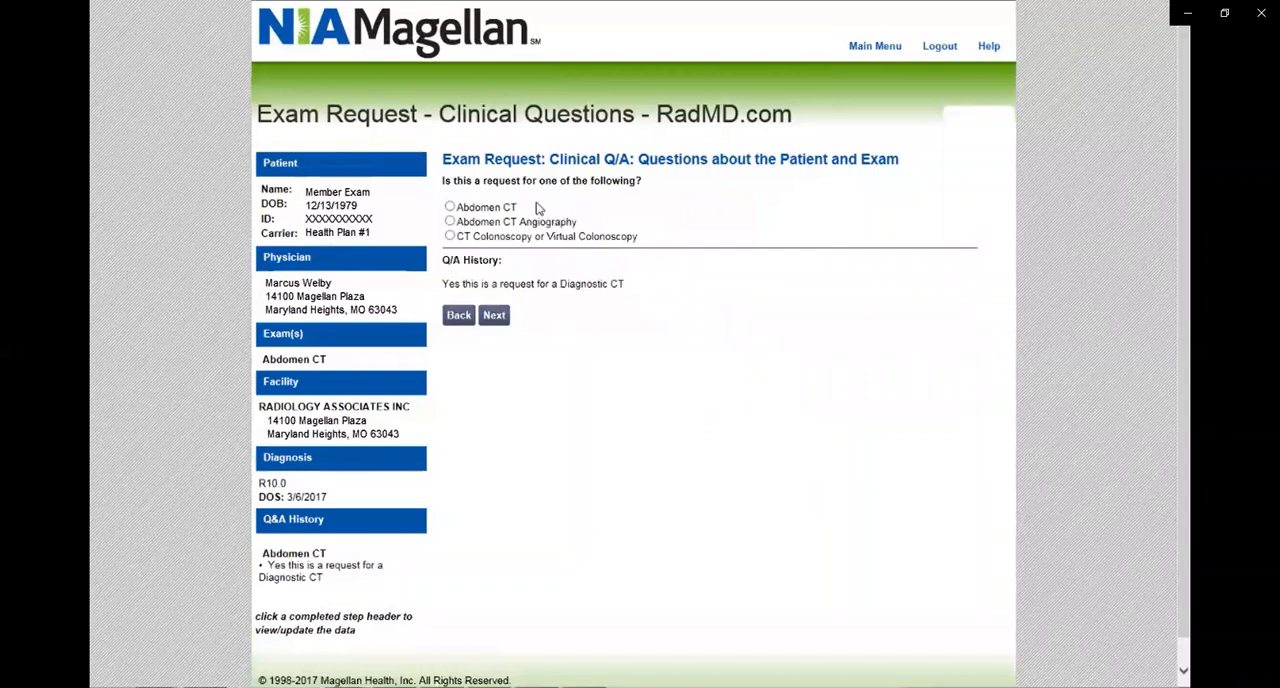
click(450, 207)
click(494, 316)
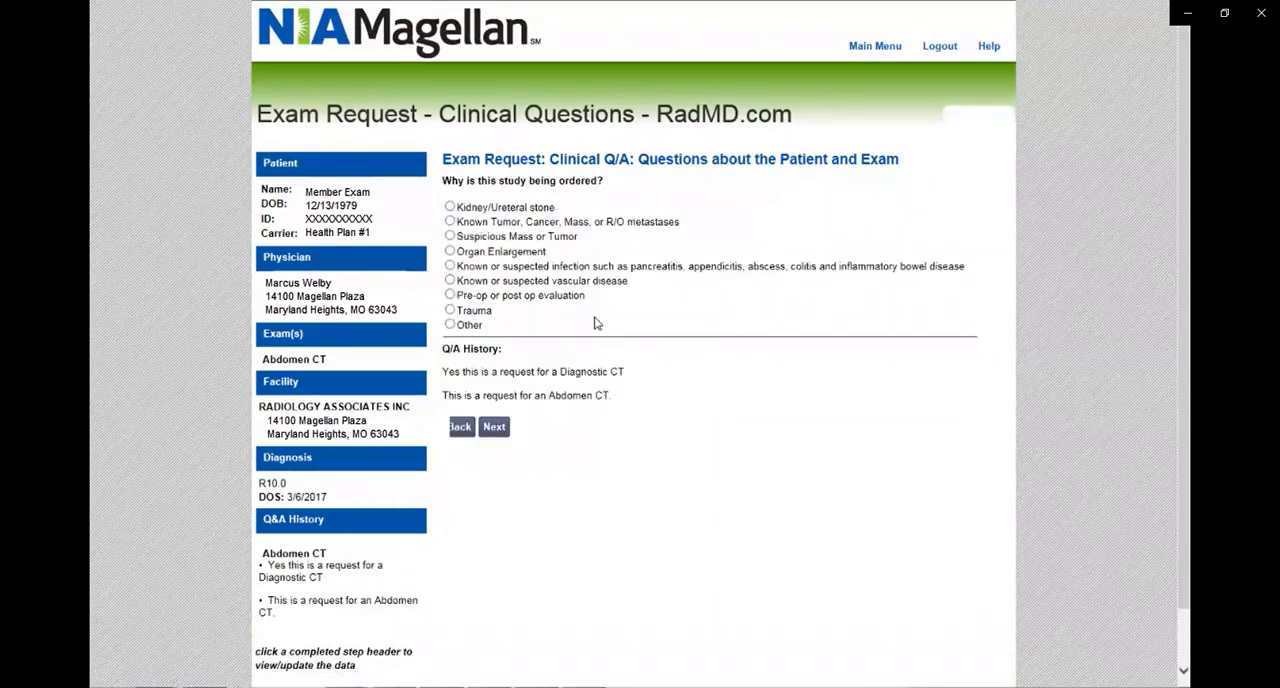
Give Suspicious Mass or Tumor as the study's reason, answer No to a mass already found, and submit New symptoms including hematuria.
click(450, 236)
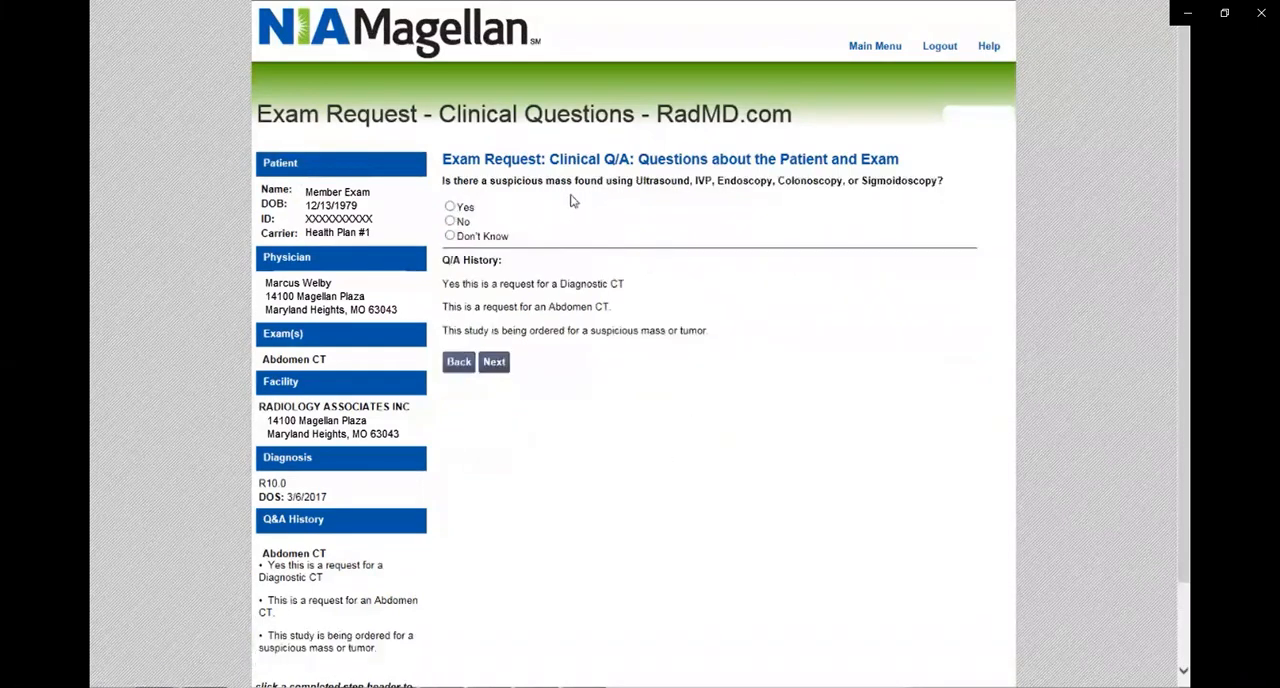
click(450, 222)
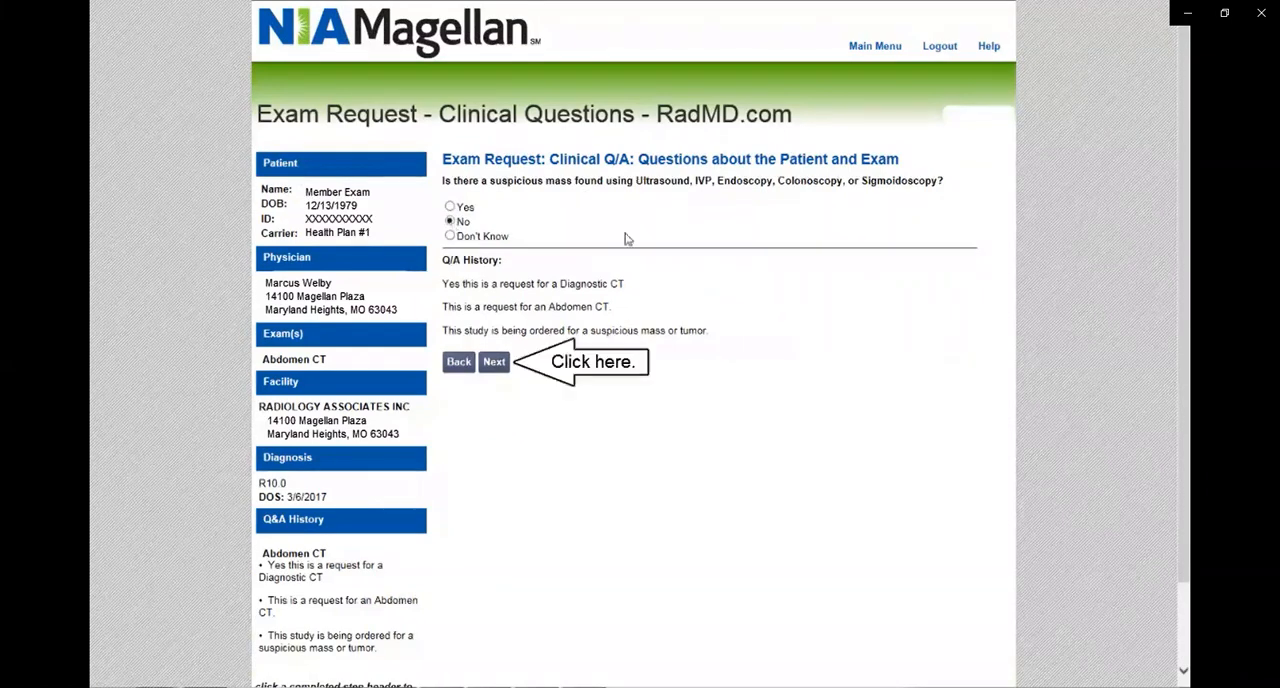
click(493, 362)
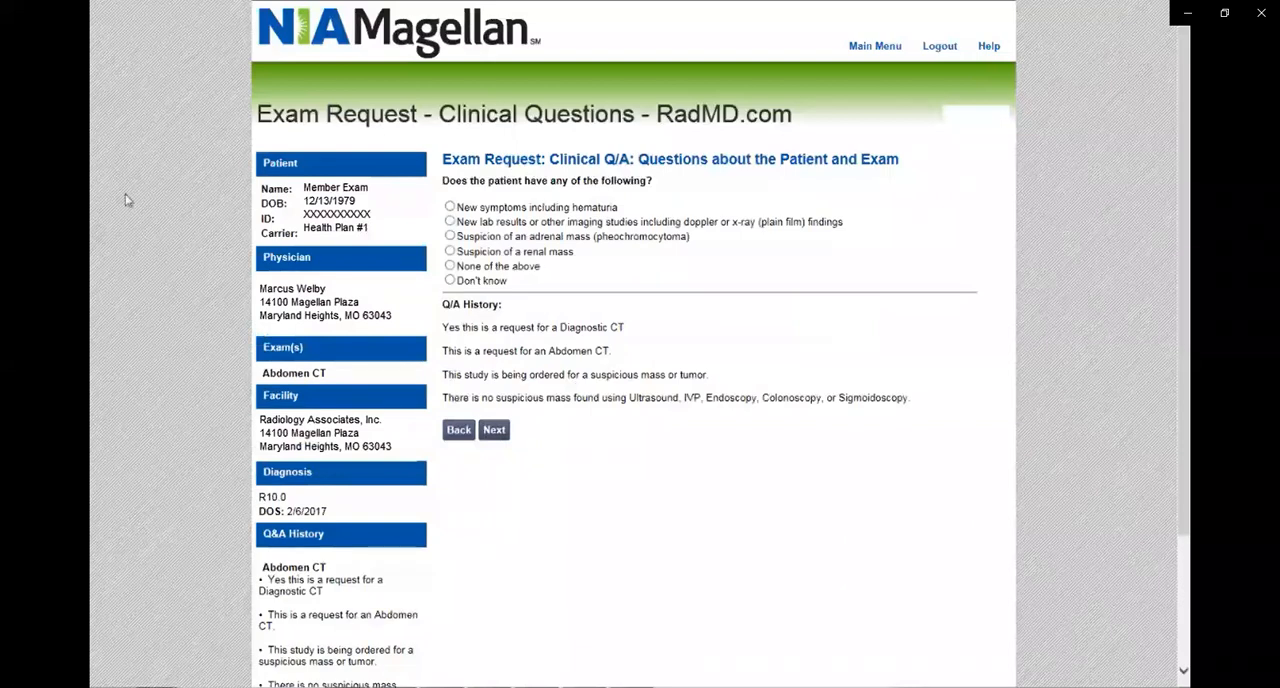
click(449, 207)
click(489, 431)
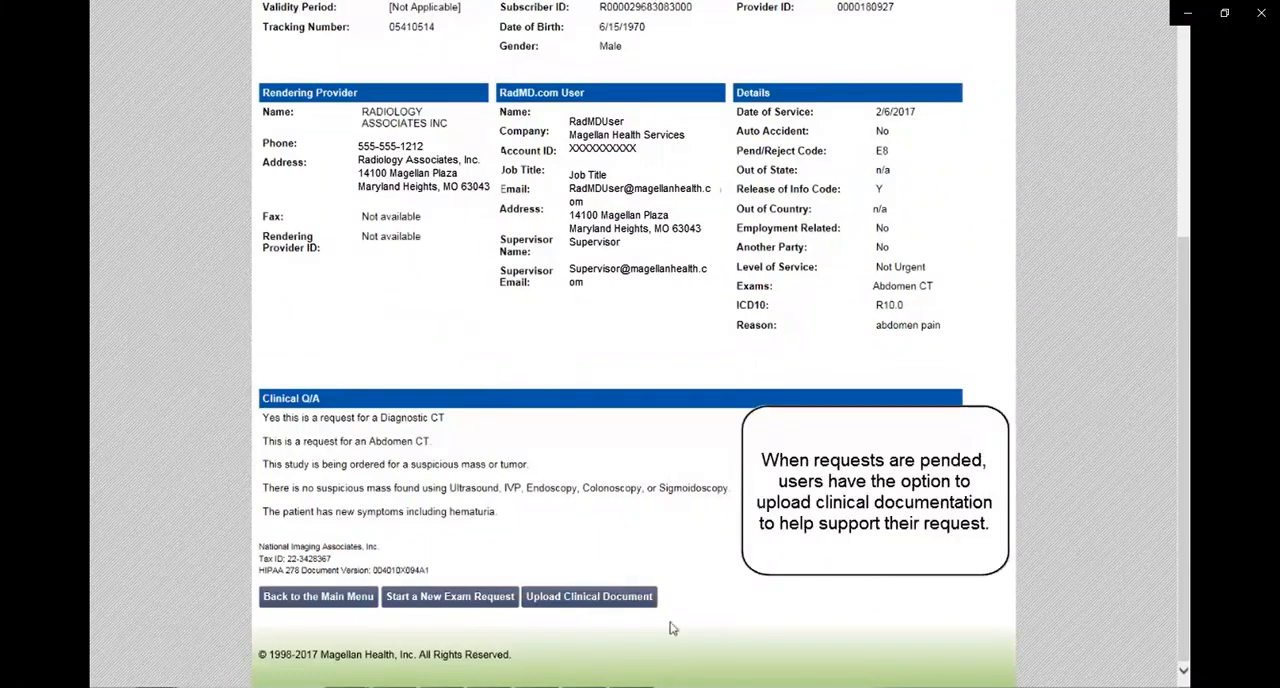
Upload the file 76078.docx from the Documents library as clinical documentation for the exam request.
click(583, 606)
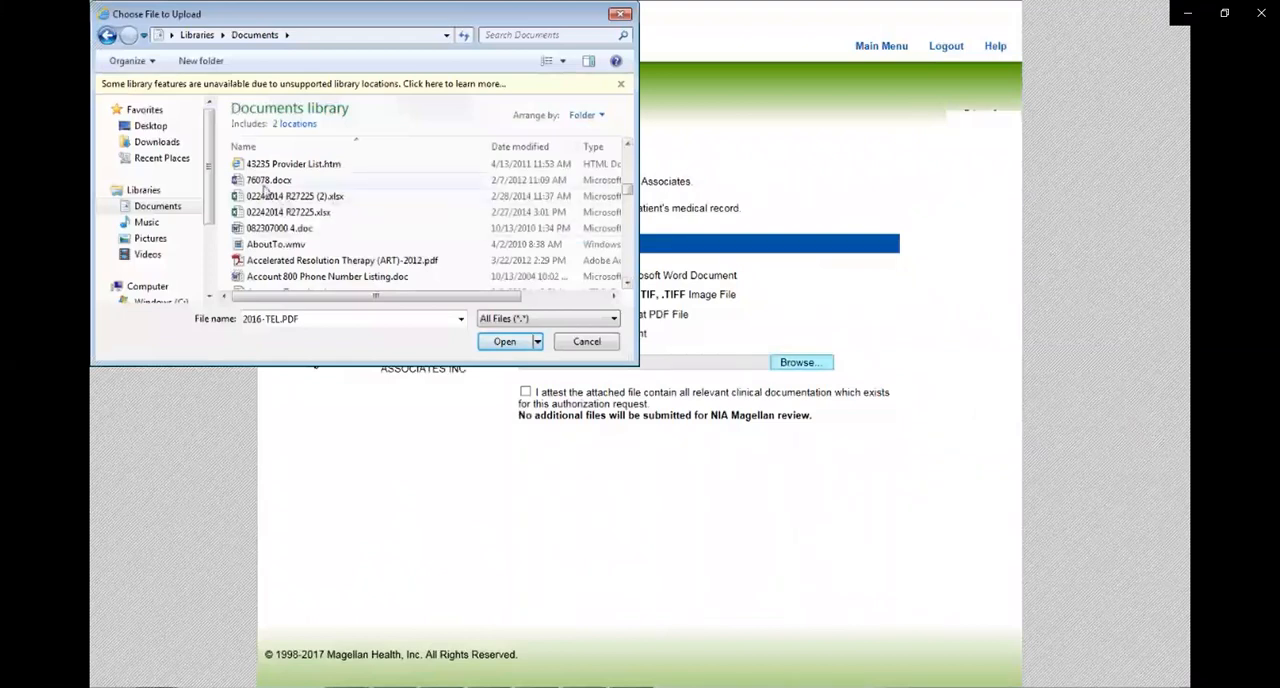
click(268, 182)
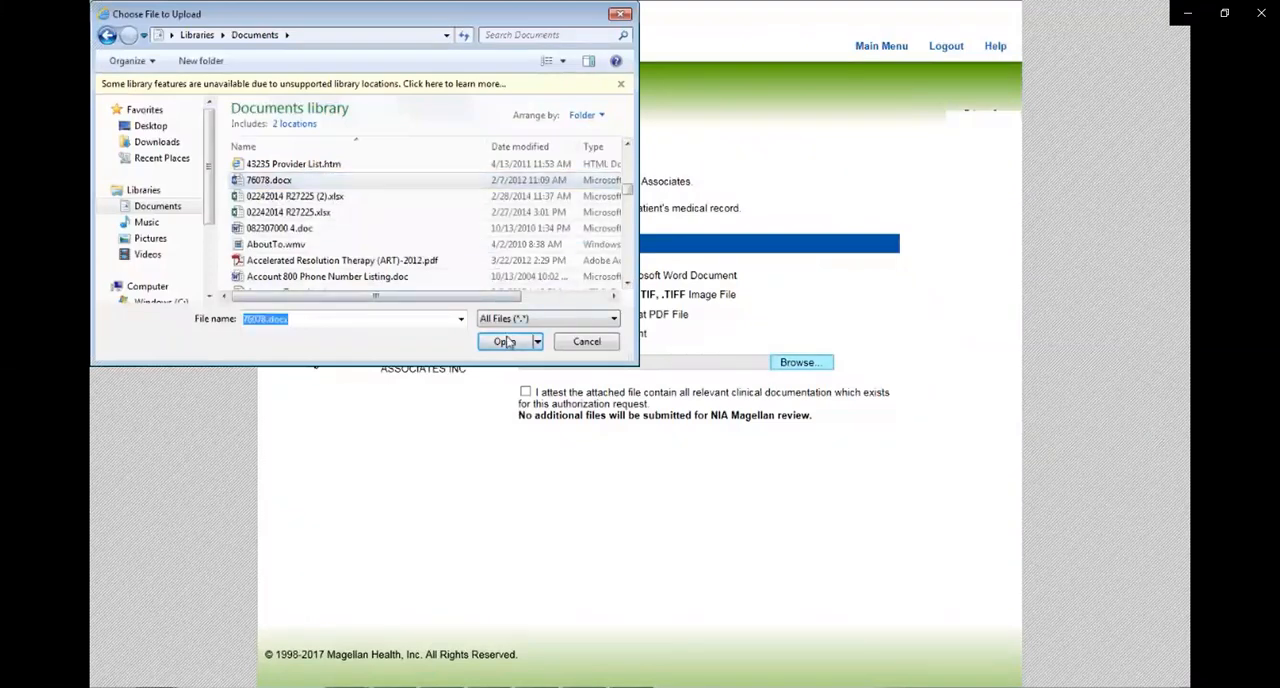
click(507, 341)
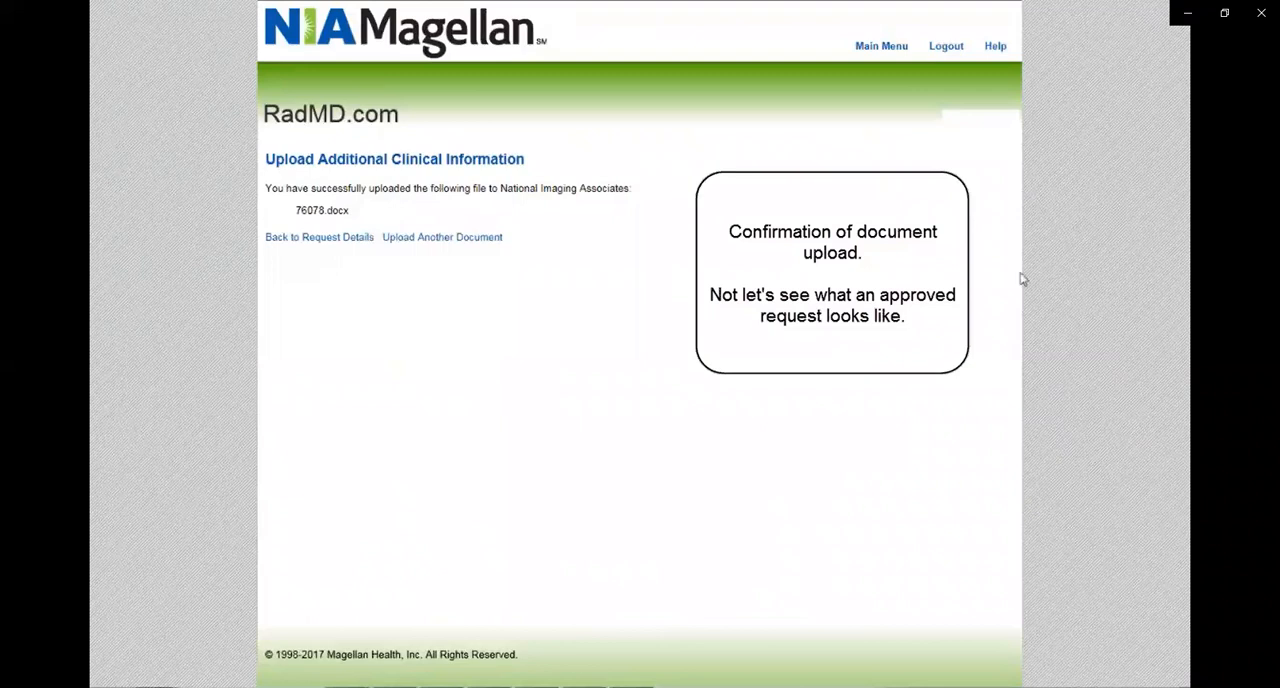